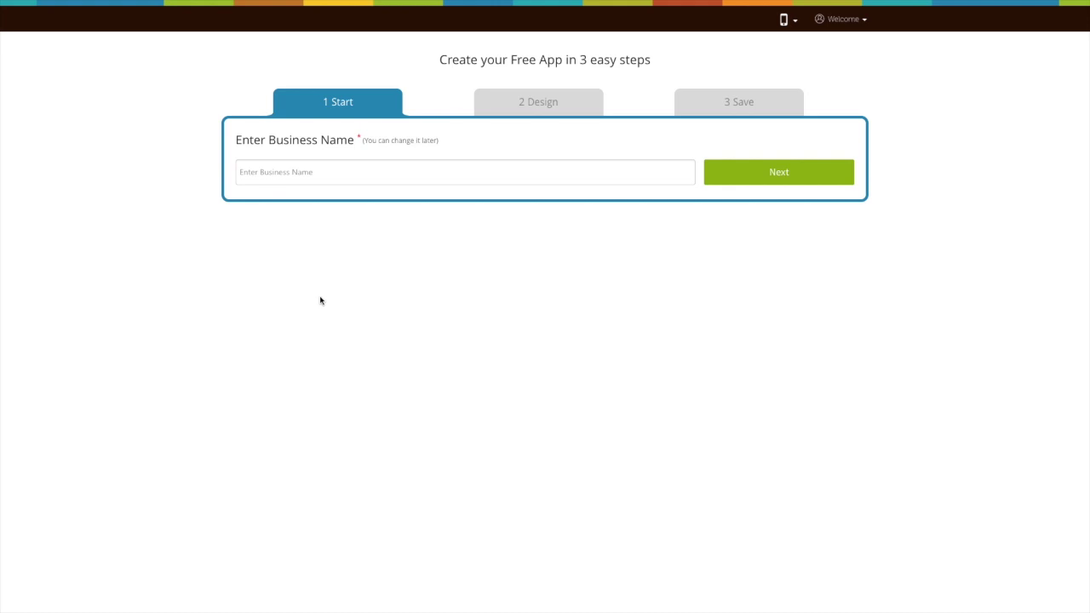
Step: Name the new app 'Demo App' and give it the purpose 'Demo'
key(Tab)
text(Demo App)
click(758, 183)
text(Demo)
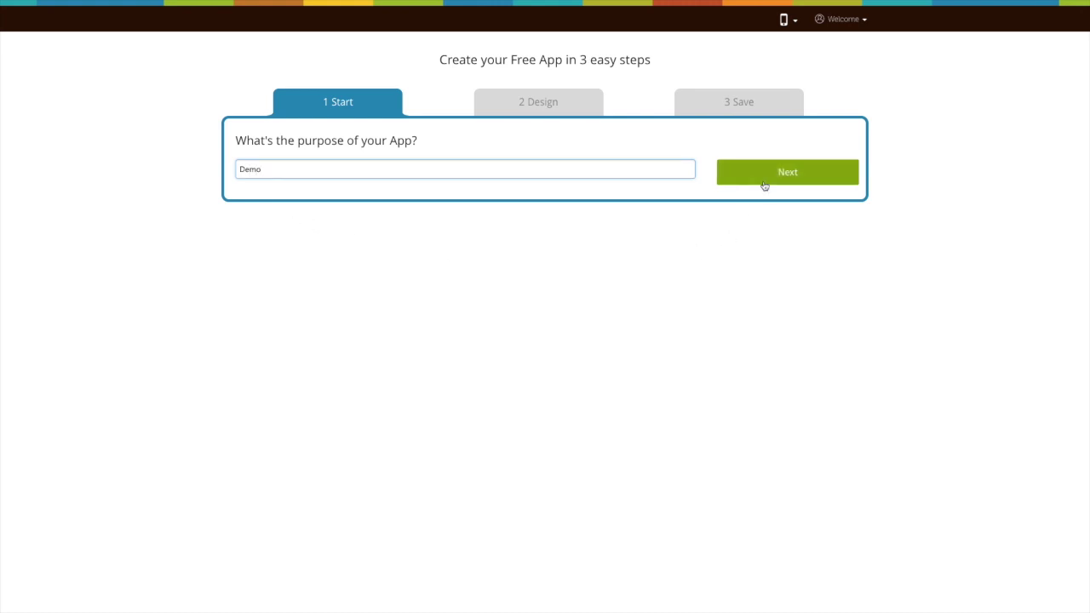
click(764, 181)
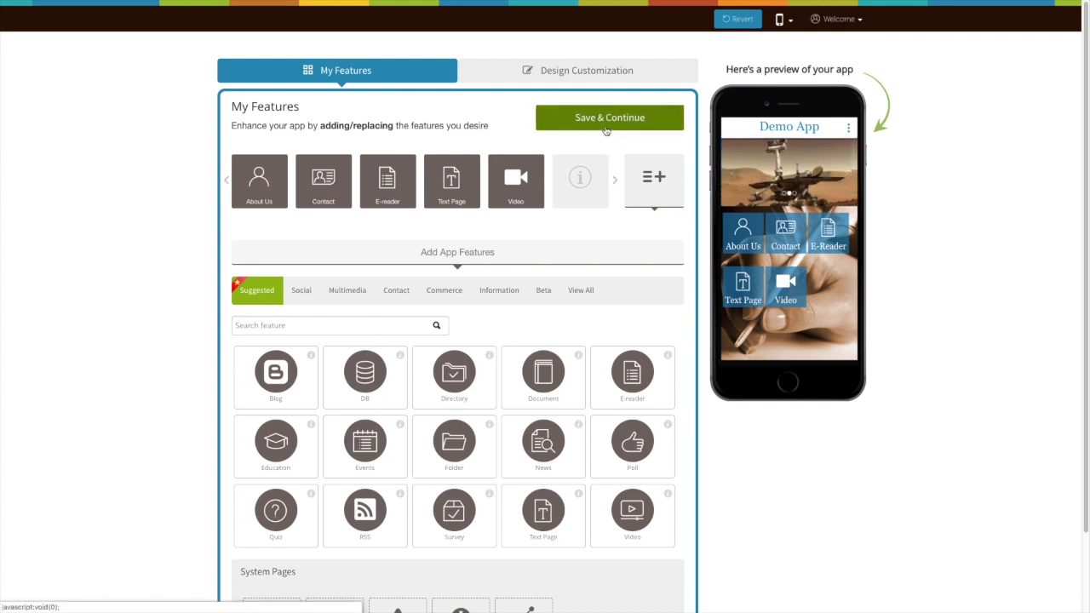
Step: Save the chosen features, then search all features for 'Taxi' to reveal Taxi Service
click(606, 131)
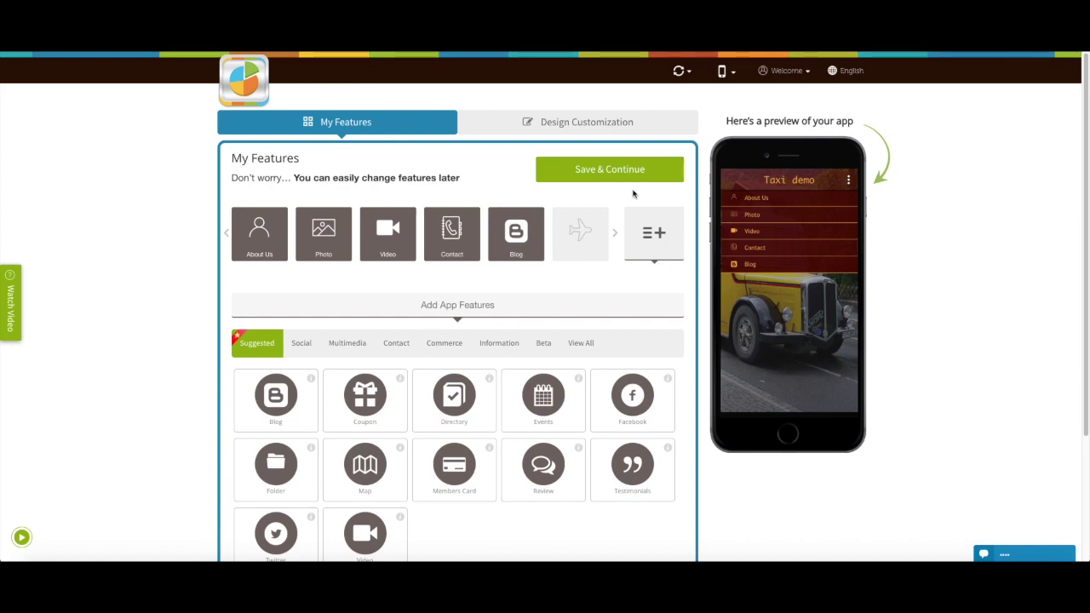
scroll(652, 230, down, 3)
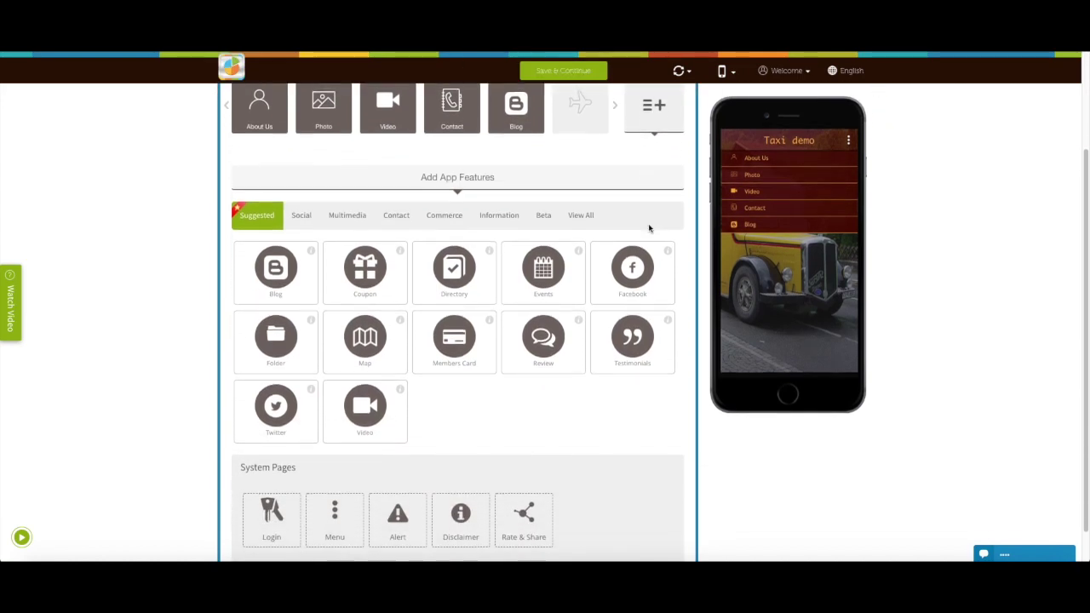
click(586, 197)
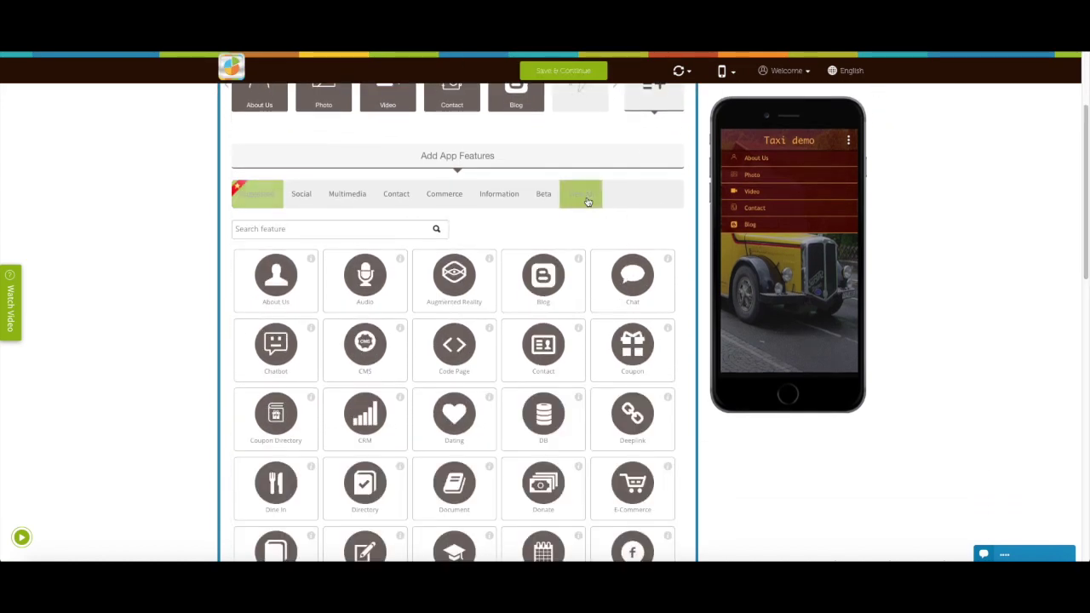
click(341, 229)
text(Taxi)
mouse_move(280, 373)
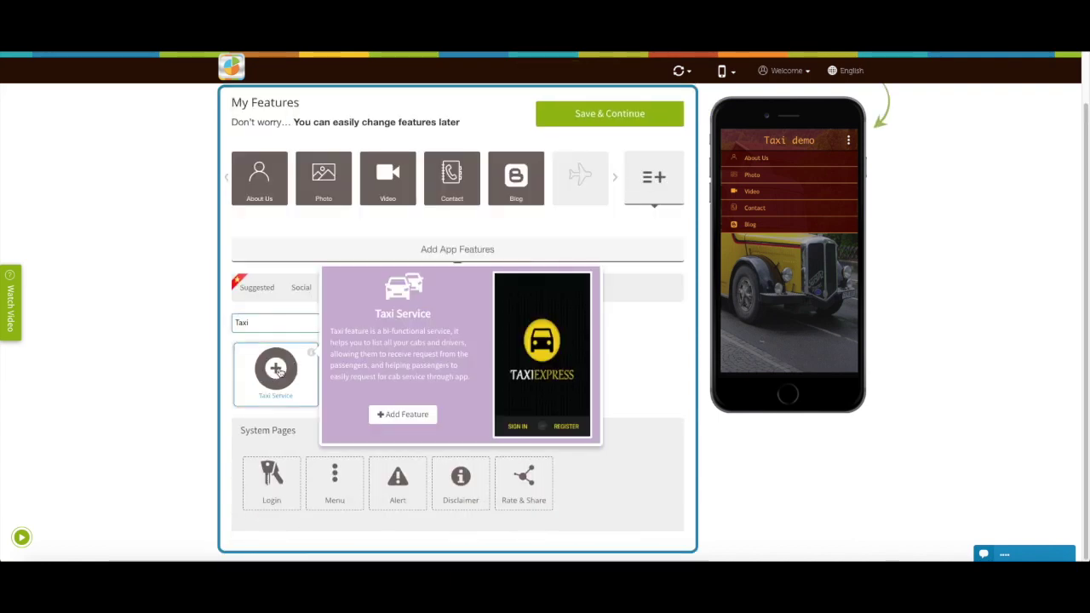
Step: Add the Taxi Service feature to the app and select its page name
click(277, 370)
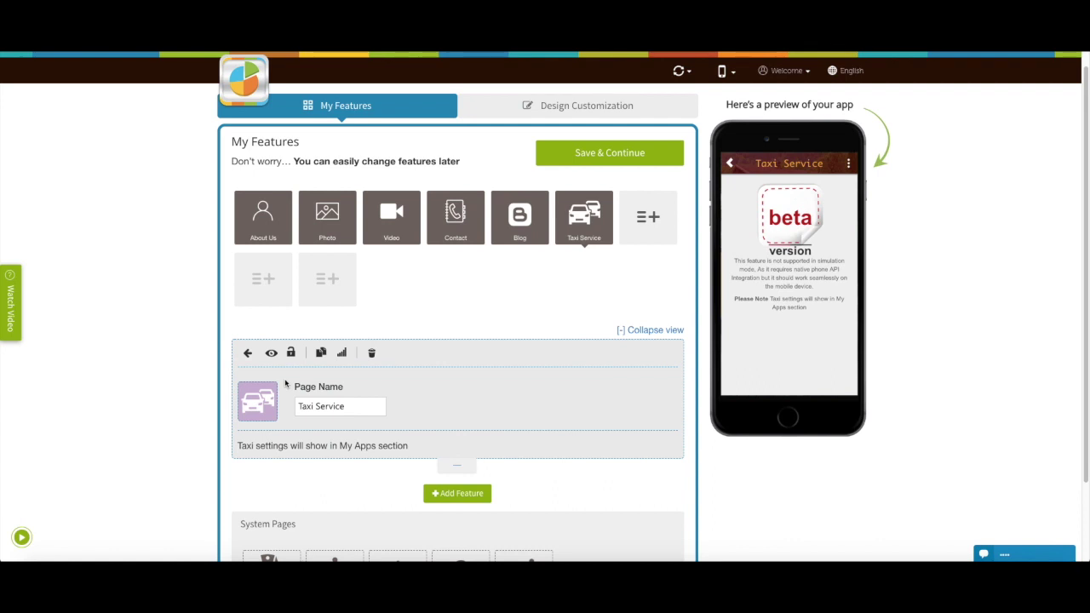
triple_click(347, 406)
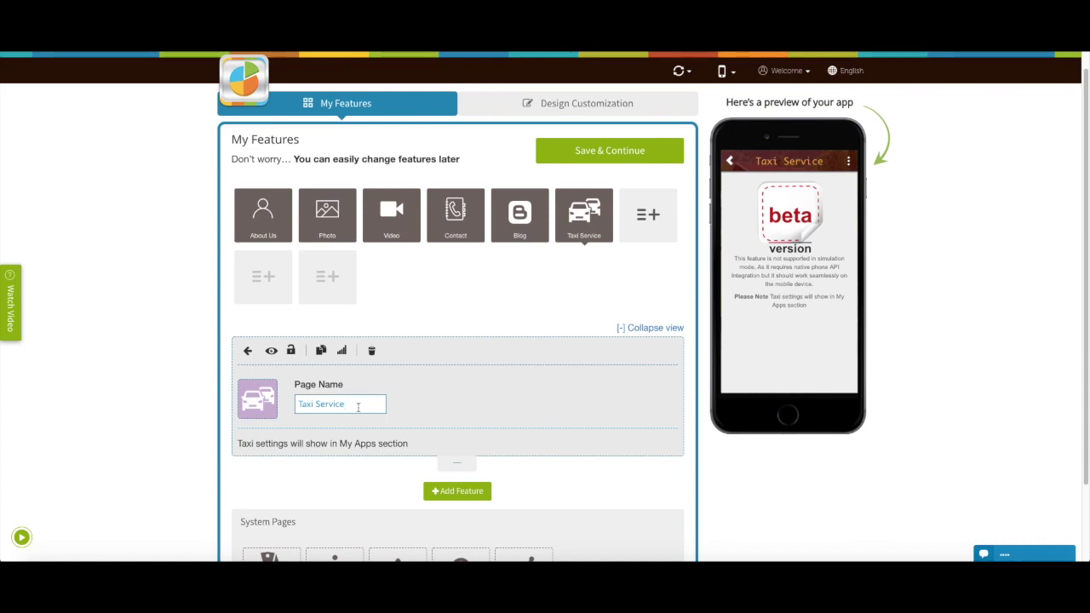
click(257, 409)
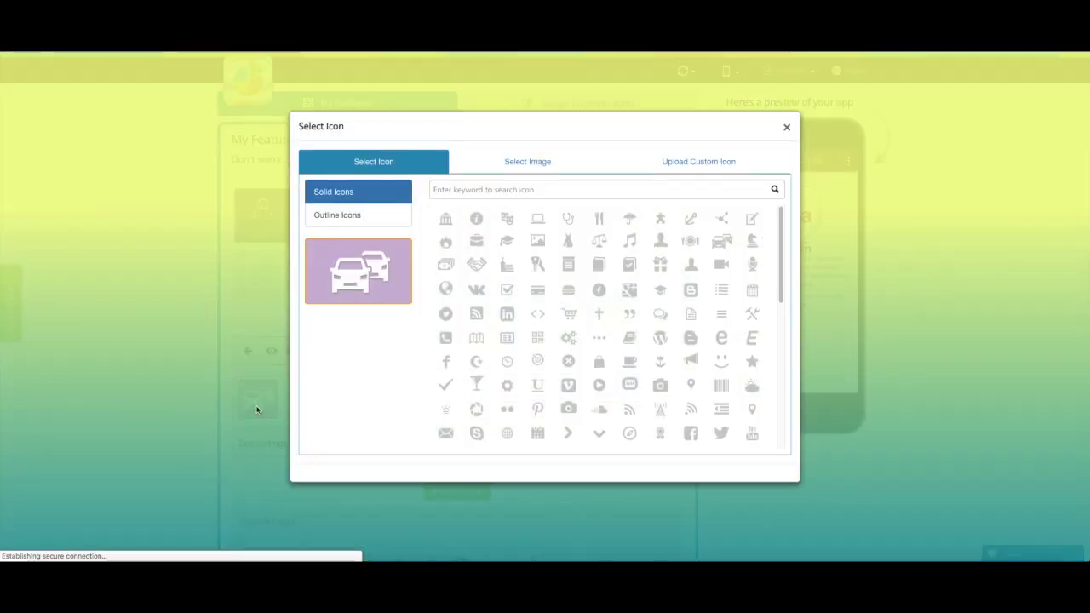
click(362, 225)
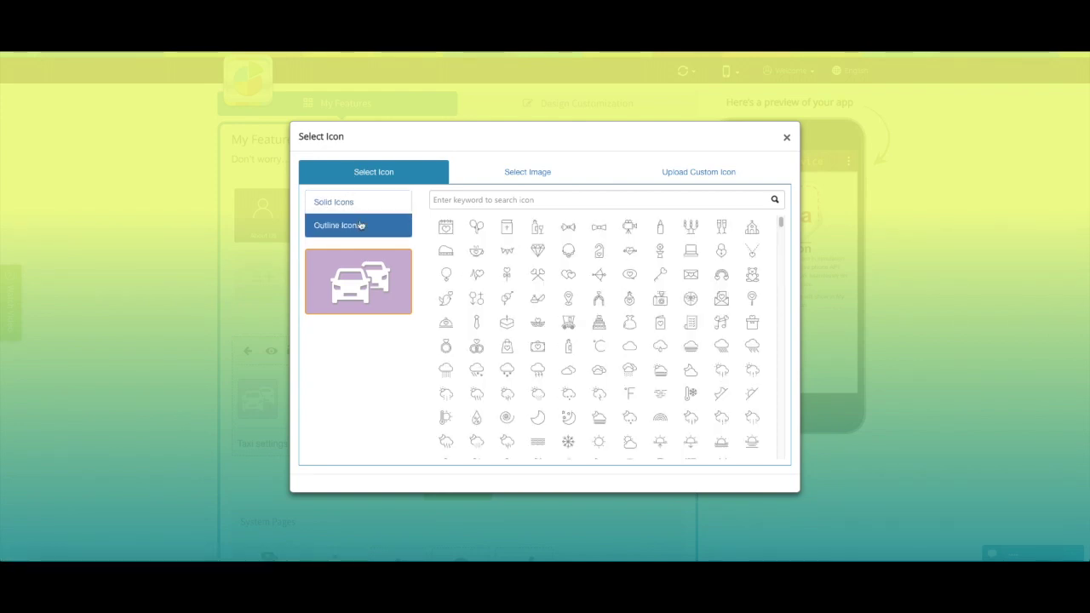
click(530, 175)
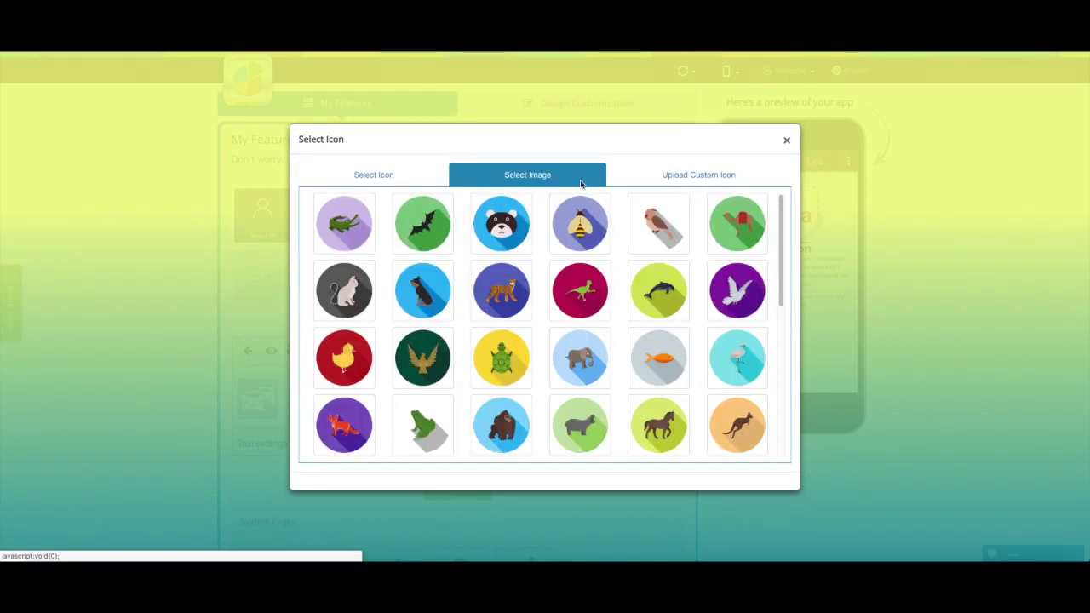
click(685, 181)
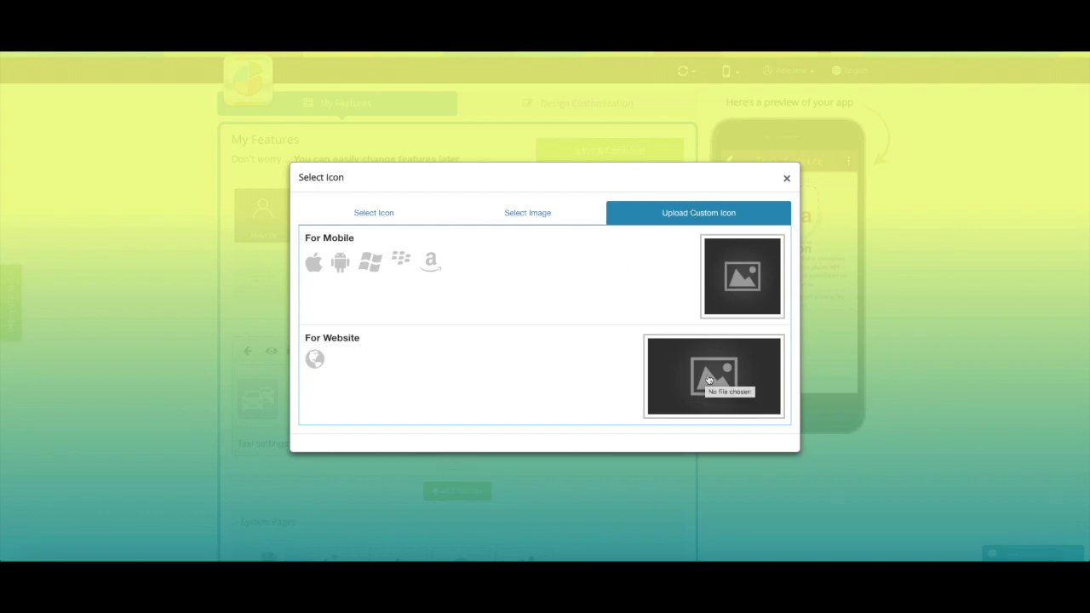
click(787, 178)
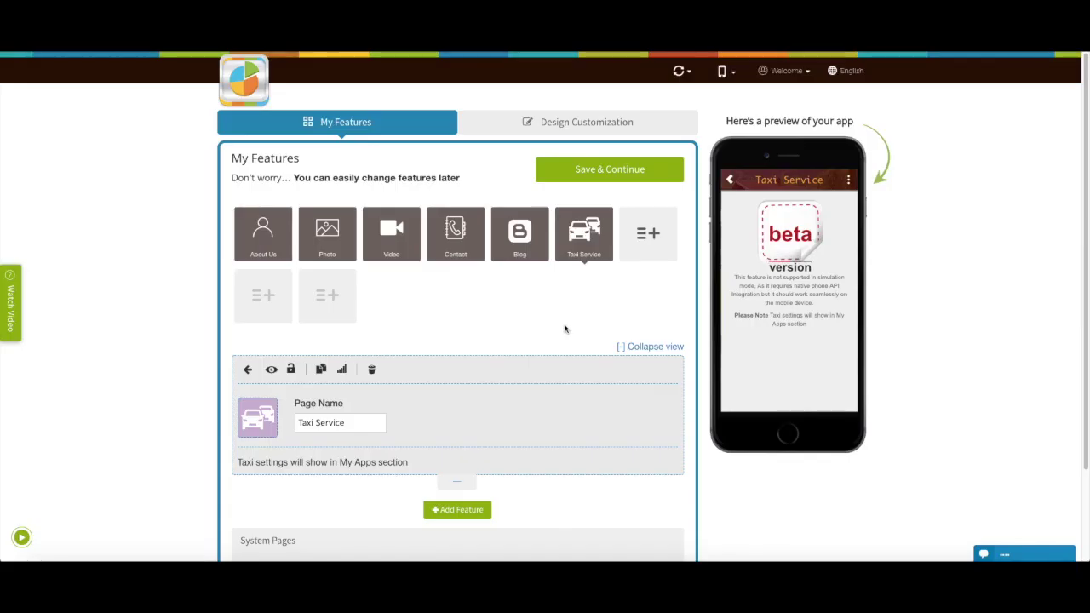
Step: Save the features and open the Taxi Service settings from My Apps
click(603, 170)
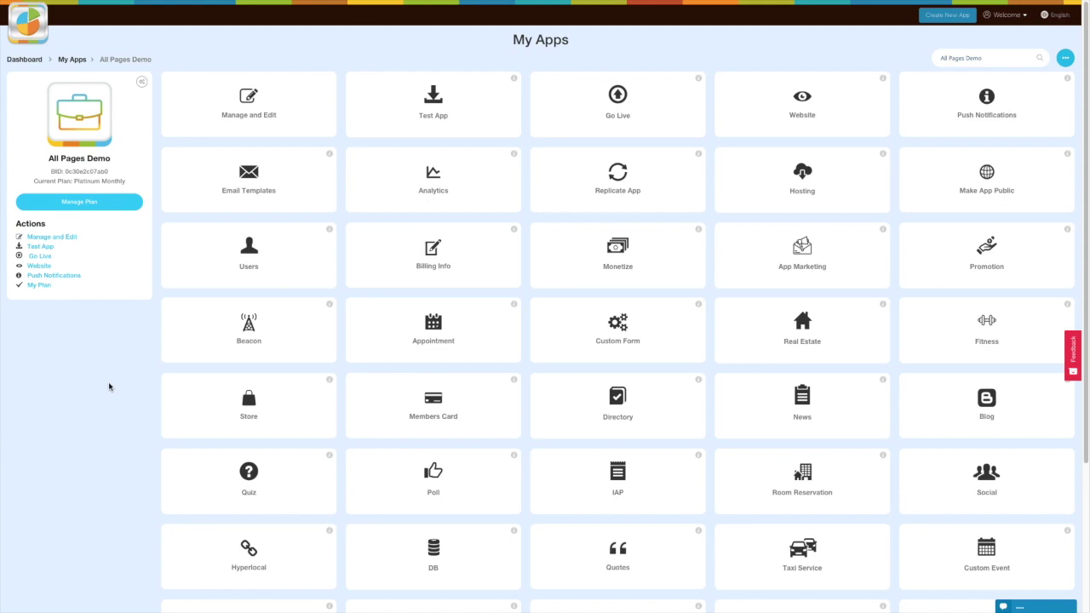
scroll(108, 387, down, 3)
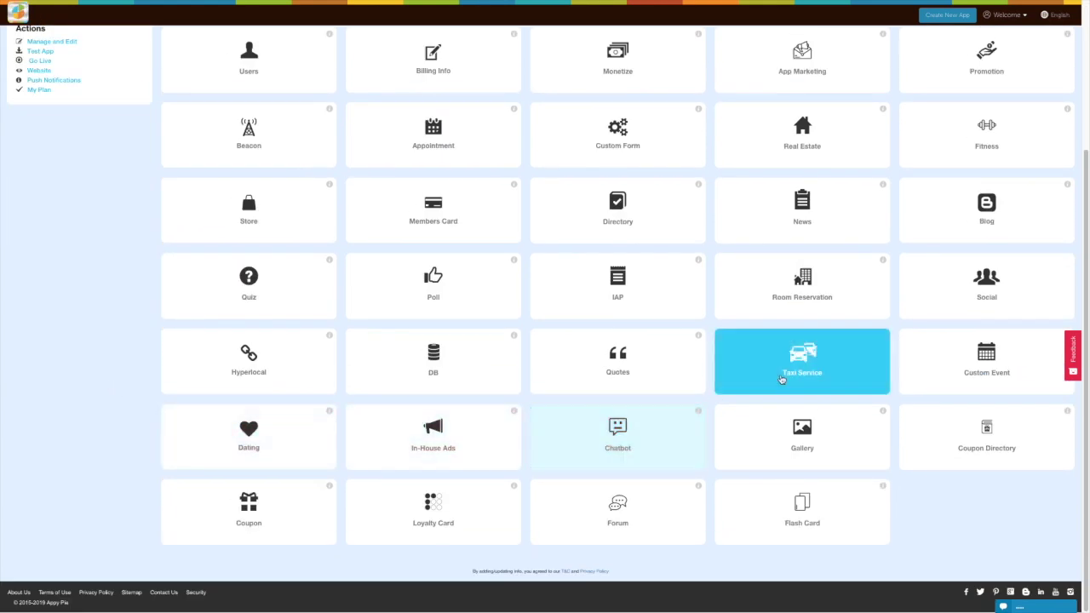
click(814, 375)
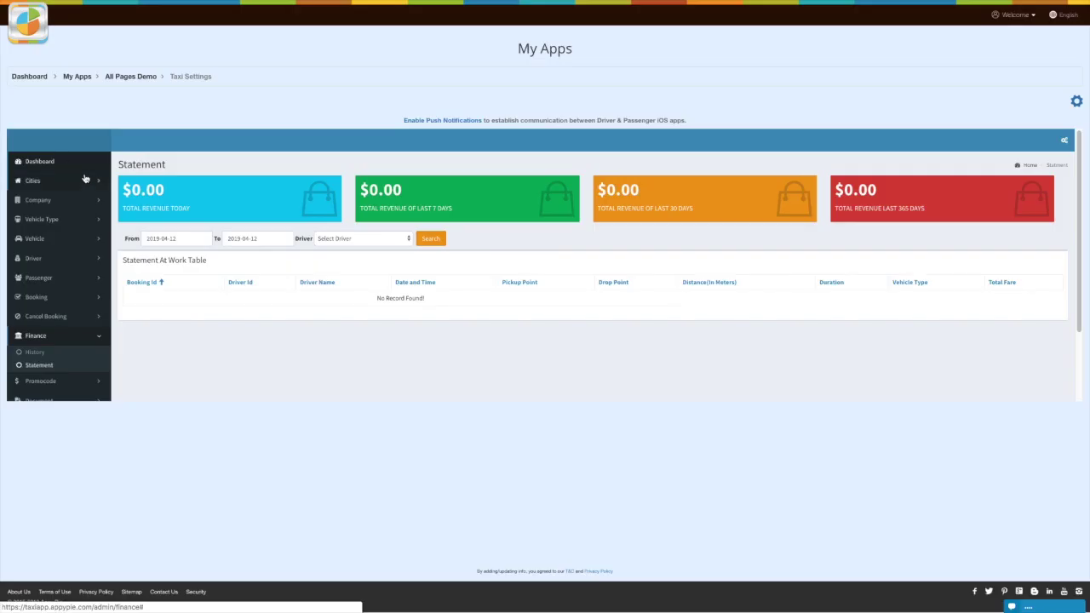
Step: Resave the Afghanistan country record unchanged under Cities, then open Manage State
click(97, 184)
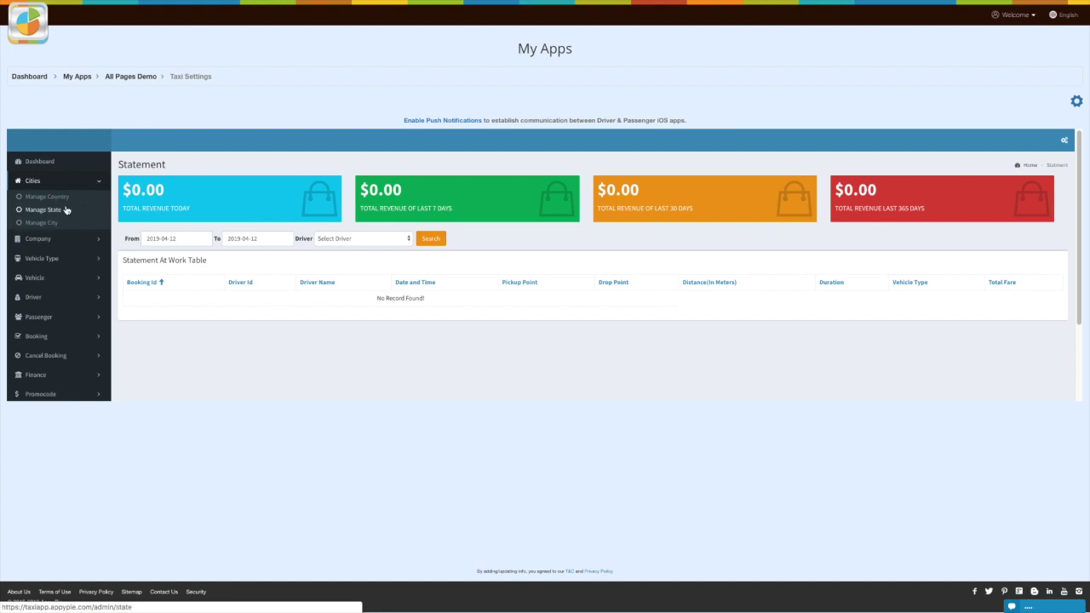
click(58, 197)
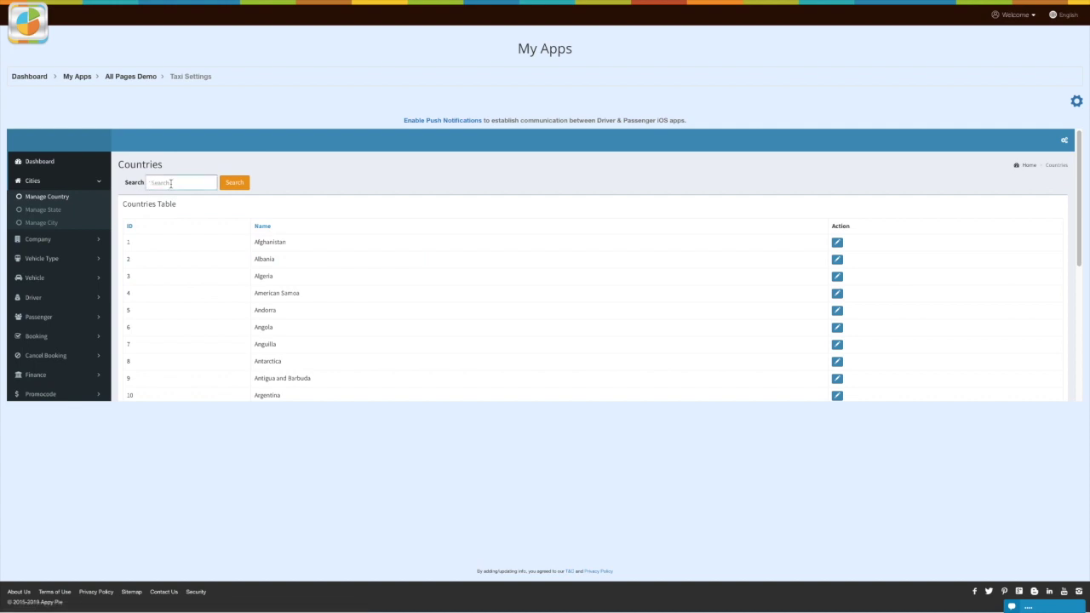
click(838, 244)
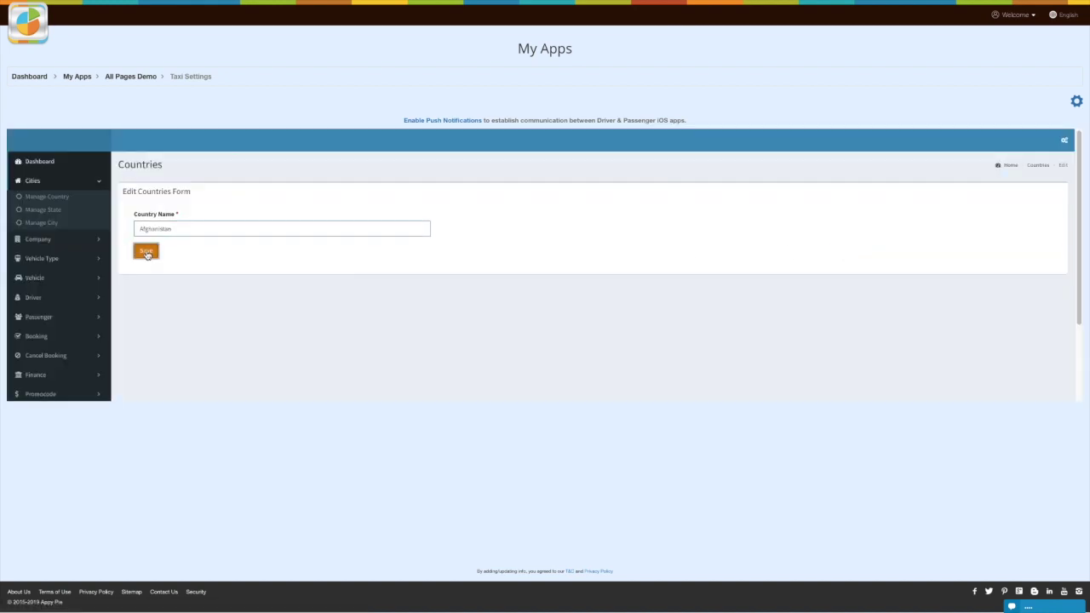
click(146, 252)
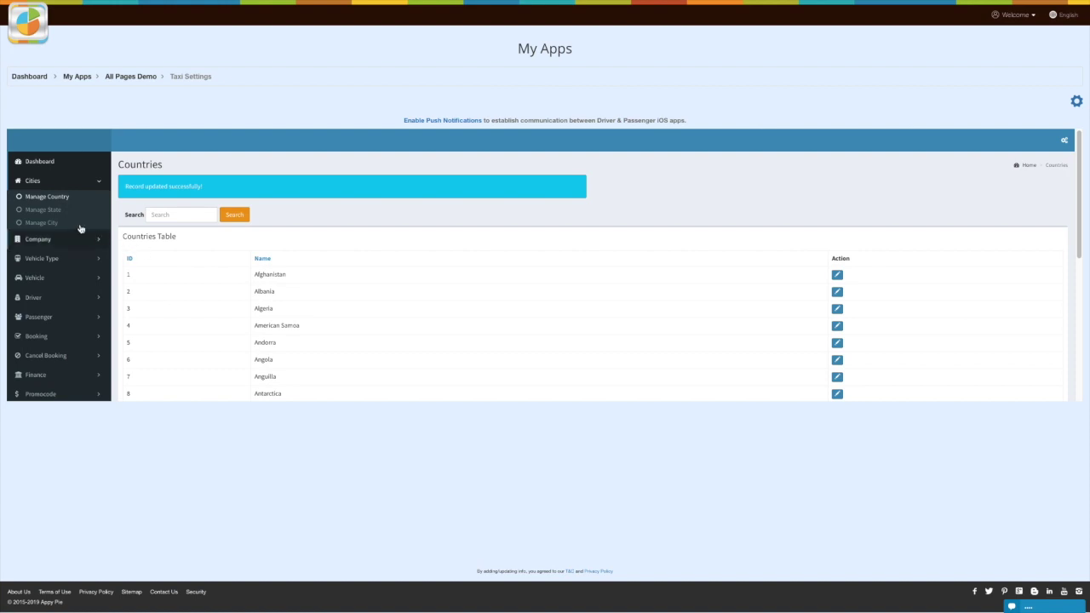
click(42, 209)
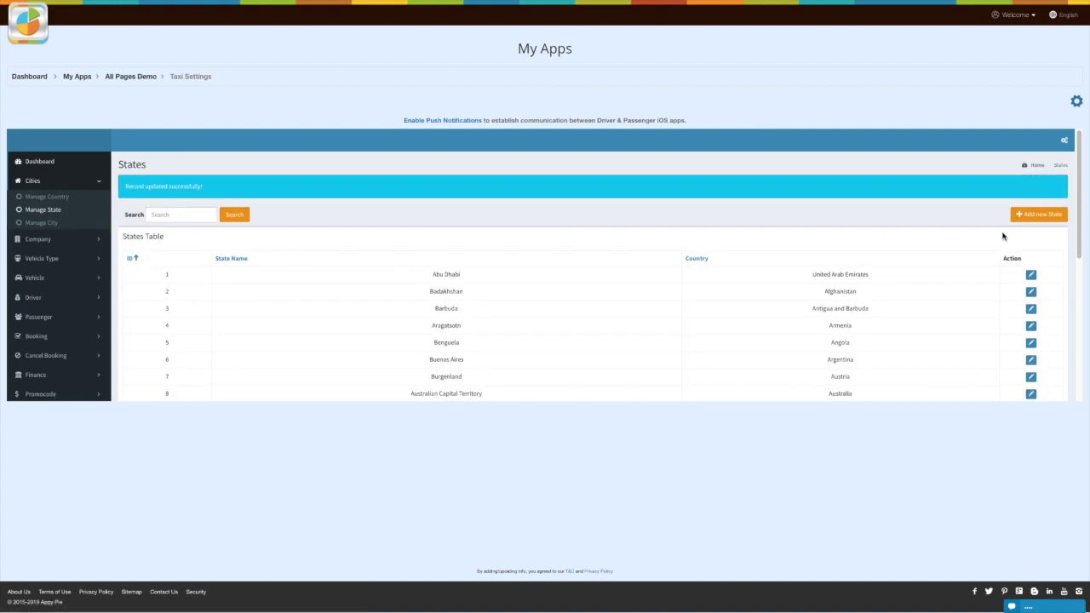
Step: Try submitting a new state under Afghanistan, then open the Manage City table
click(1030, 216)
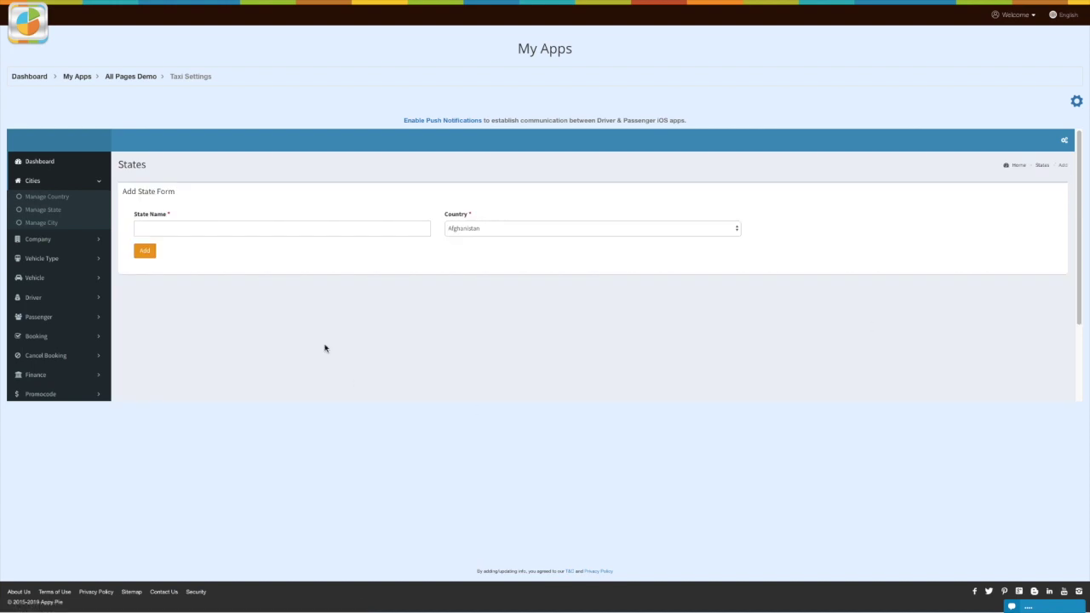
click(215, 233)
click(503, 235)
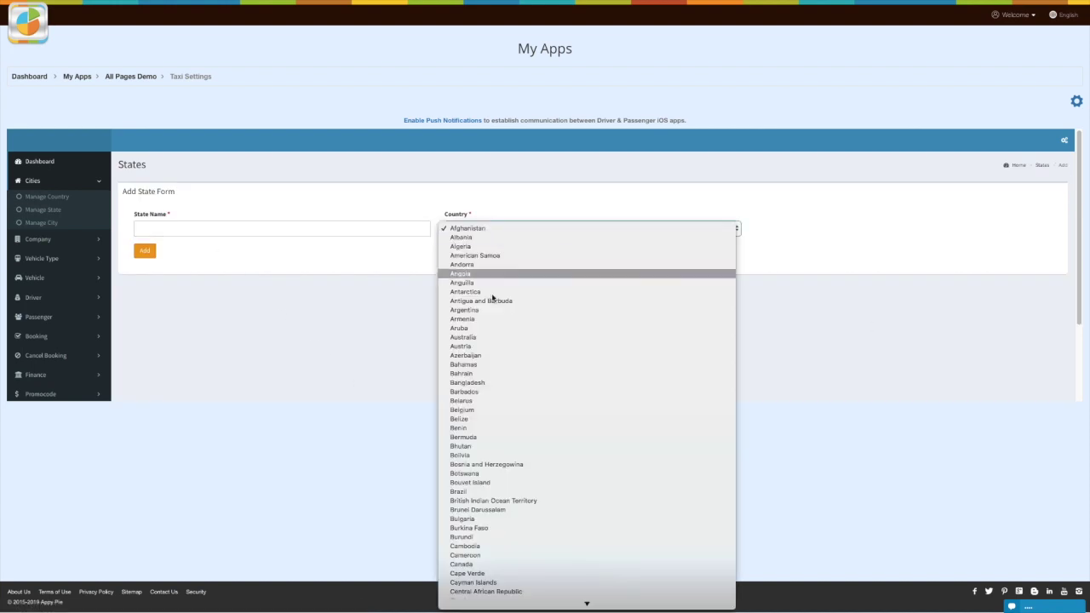
click(504, 230)
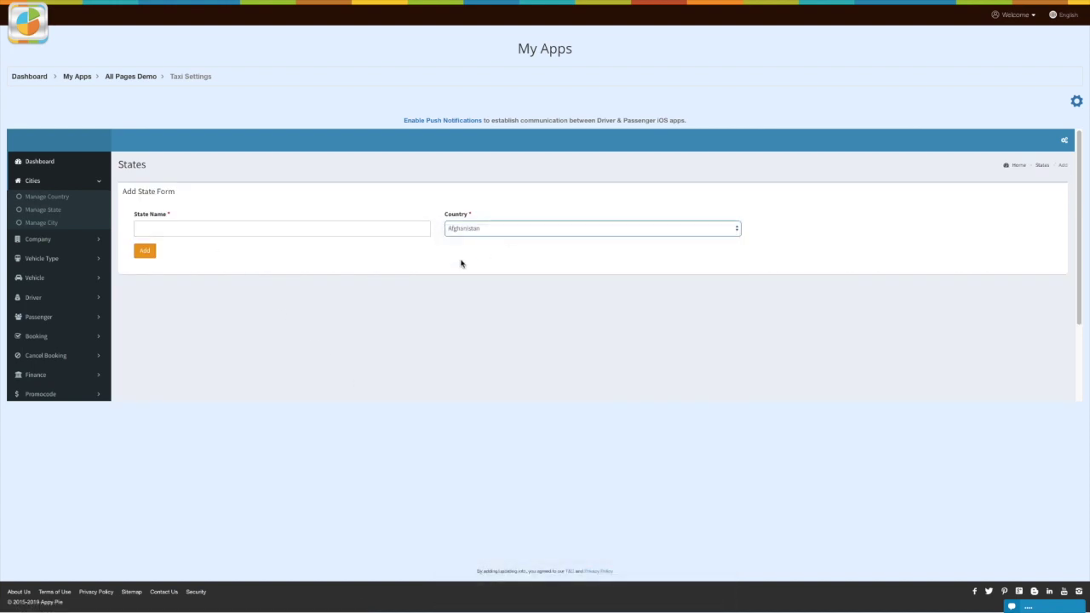
click(144, 251)
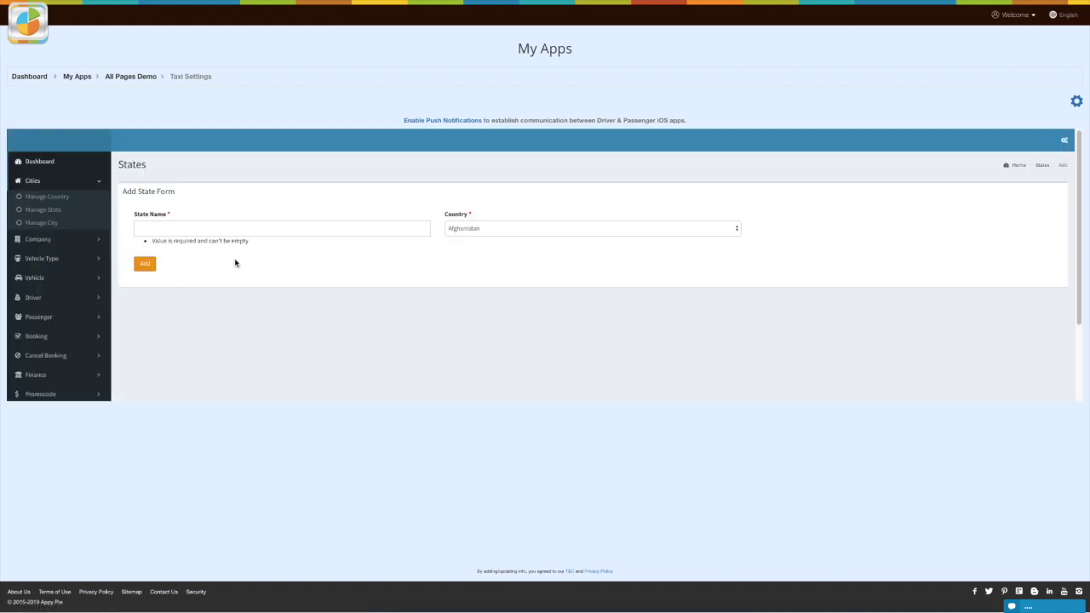
click(52, 224)
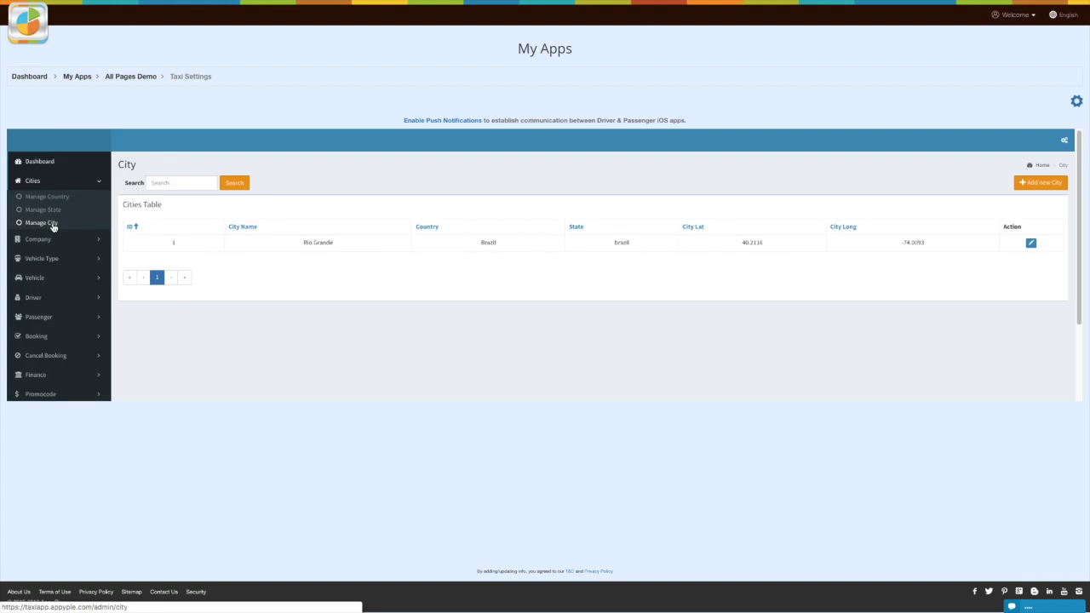
Step: Add a city with country United States, state Alabama and location Shoreline, WA, USA
click(169, 183)
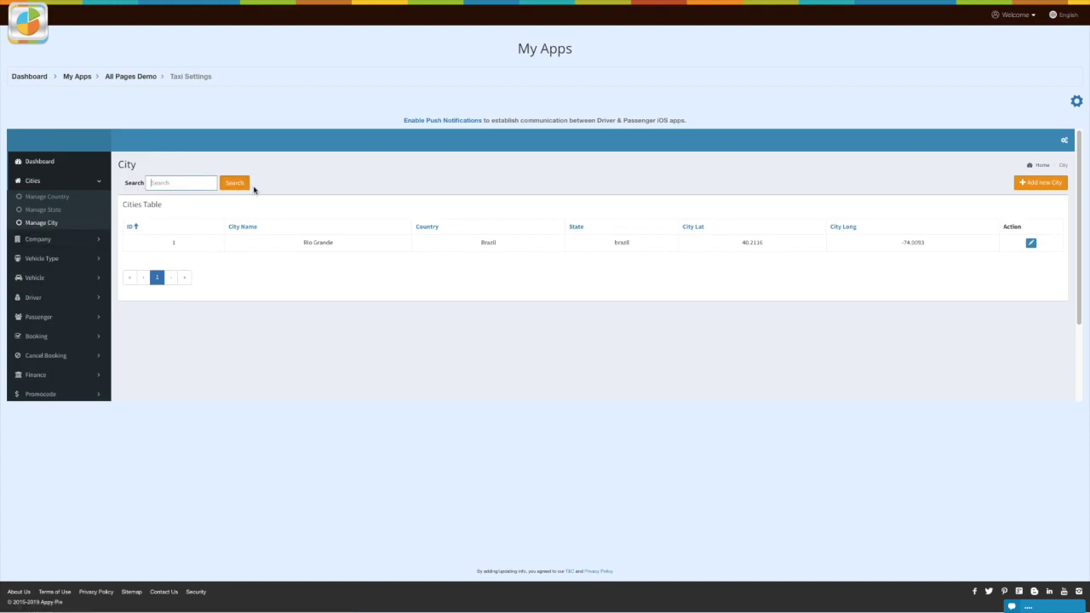
click(323, 265)
click(1046, 183)
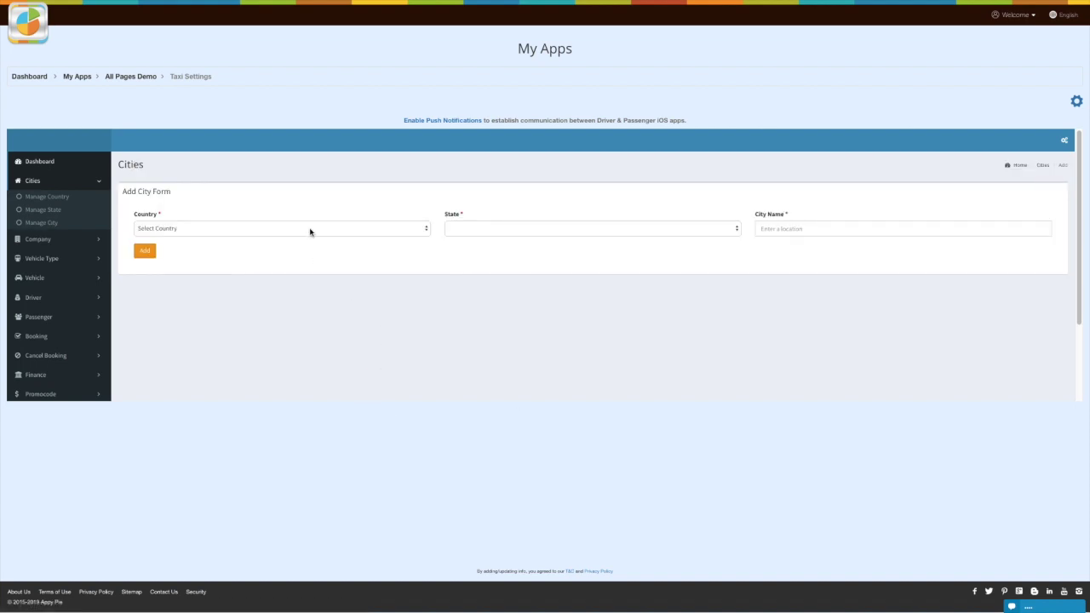
click(309, 231)
click(194, 502)
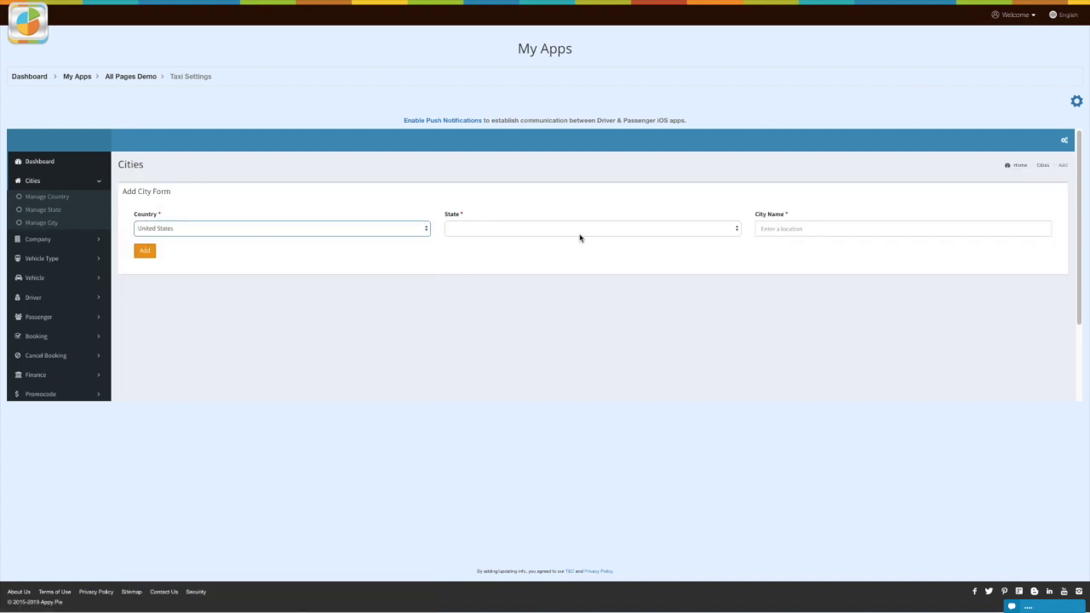
click(573, 230)
click(463, 255)
click(839, 223)
click(847, 251)
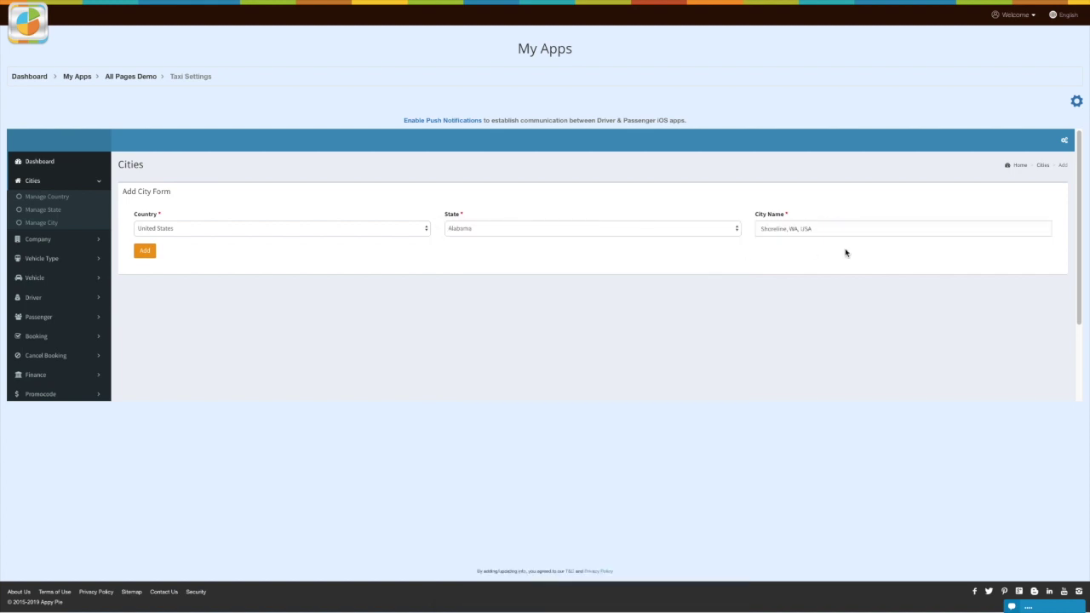
click(148, 253)
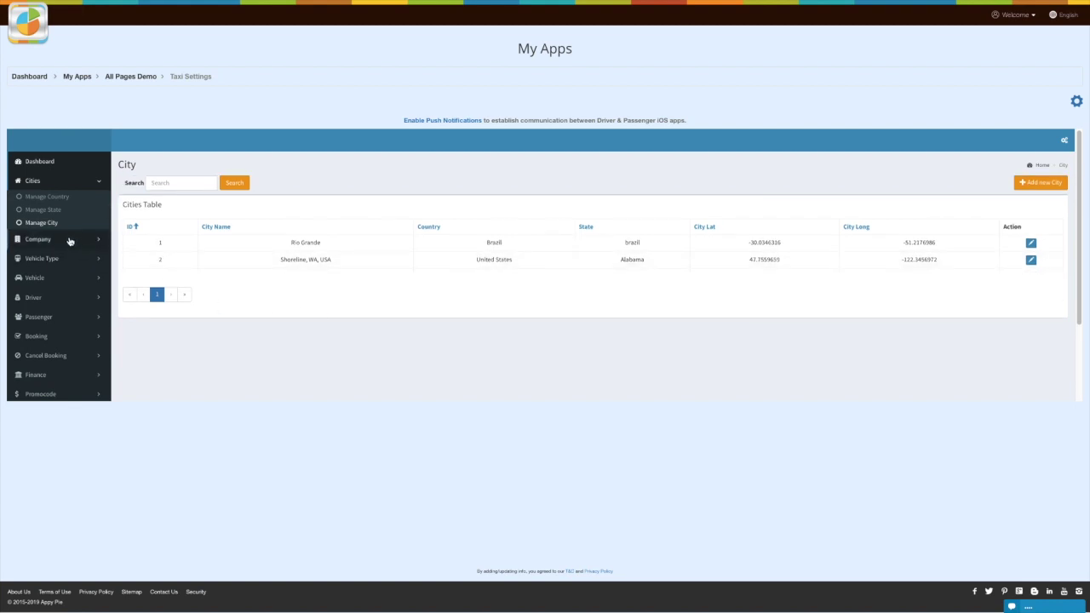
Step: Check the empty New Company table and bring up the Add Company Form
click(70, 239)
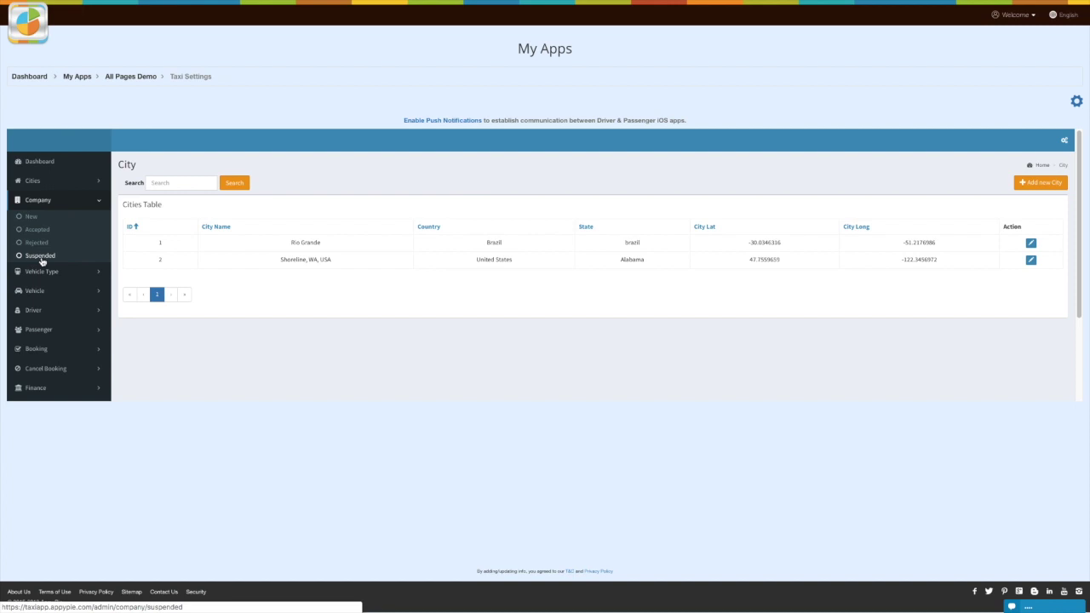
click(31, 217)
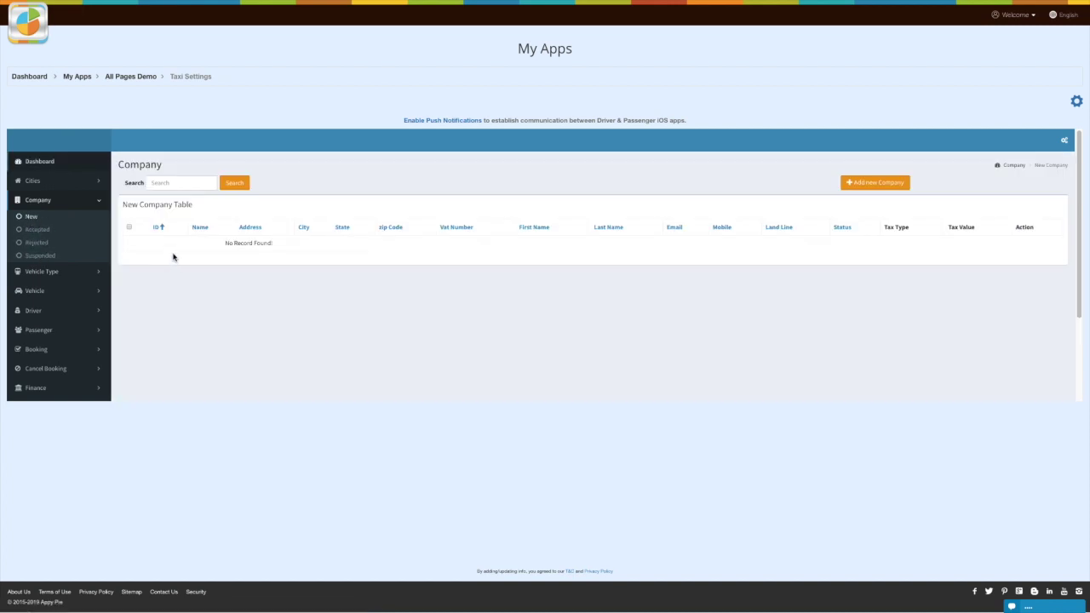
click(173, 183)
click(878, 187)
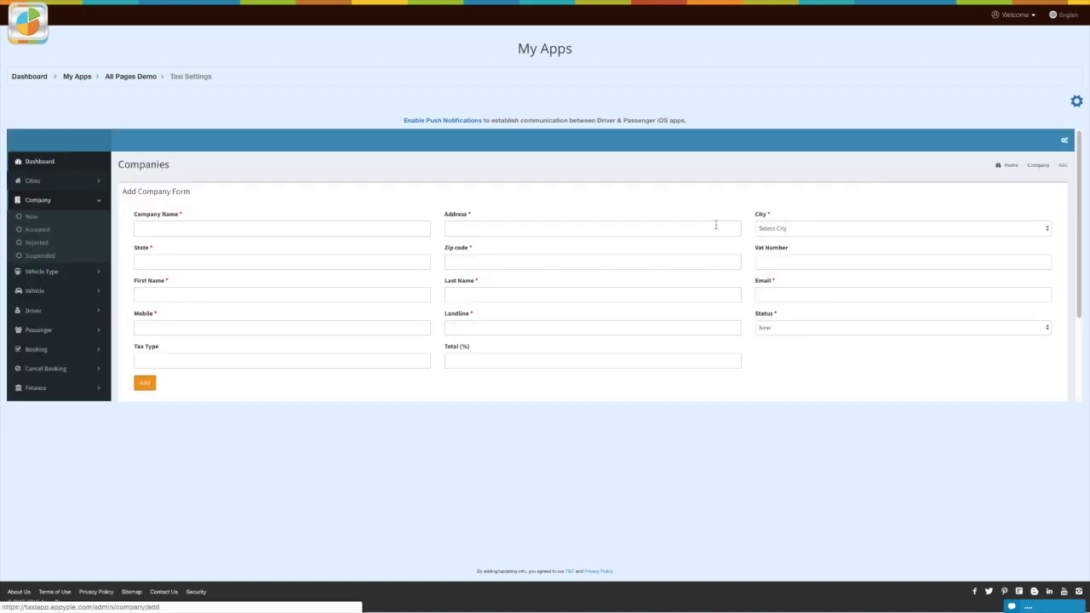
Step: Enter company name Demo, its street address, city Shoreline, WA, USA, state Alabama and zip code
click(197, 230)
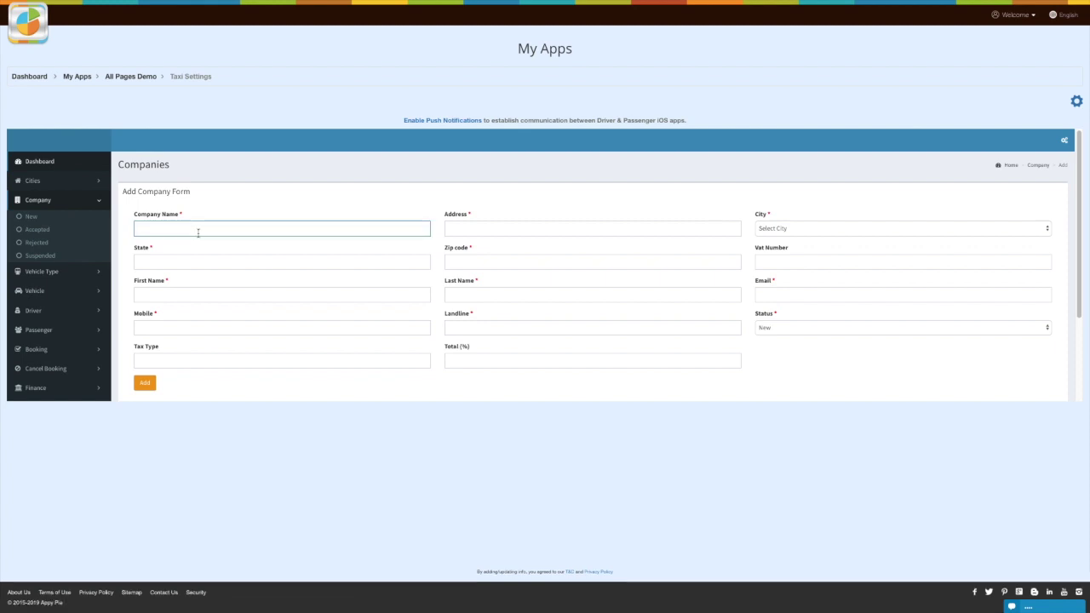
text(Demo)
click(462, 230)
click(792, 228)
click(788, 244)
click(214, 260)
text(Alabama)
click(486, 258)
text(037198)
Step: Fill in the contact's name, e-mail and phone, set status Accepted, leave tax empty, and add
click(236, 300)
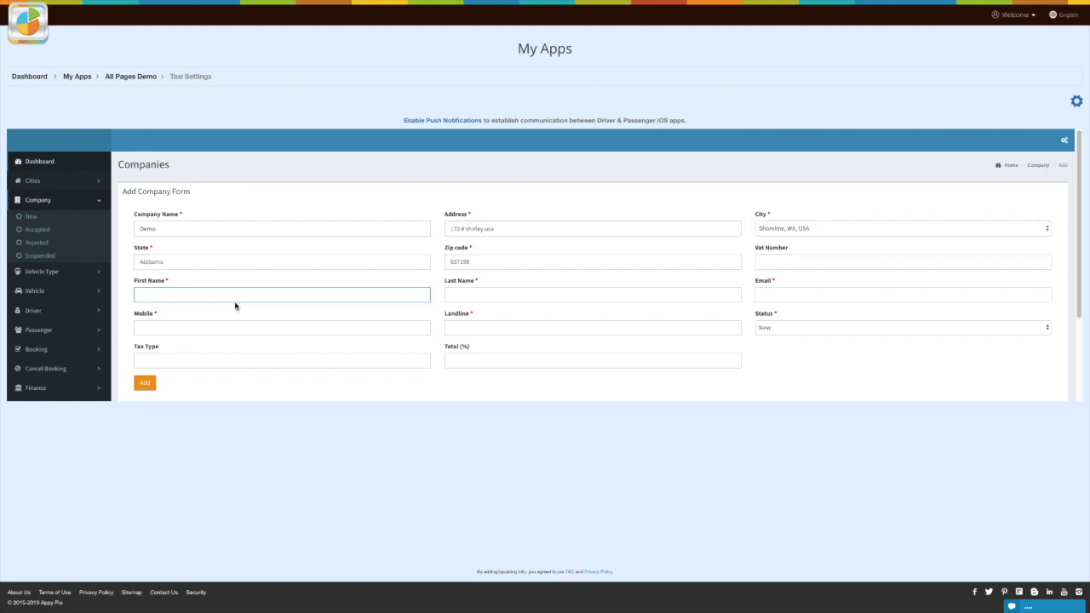
click(494, 294)
click(779, 292)
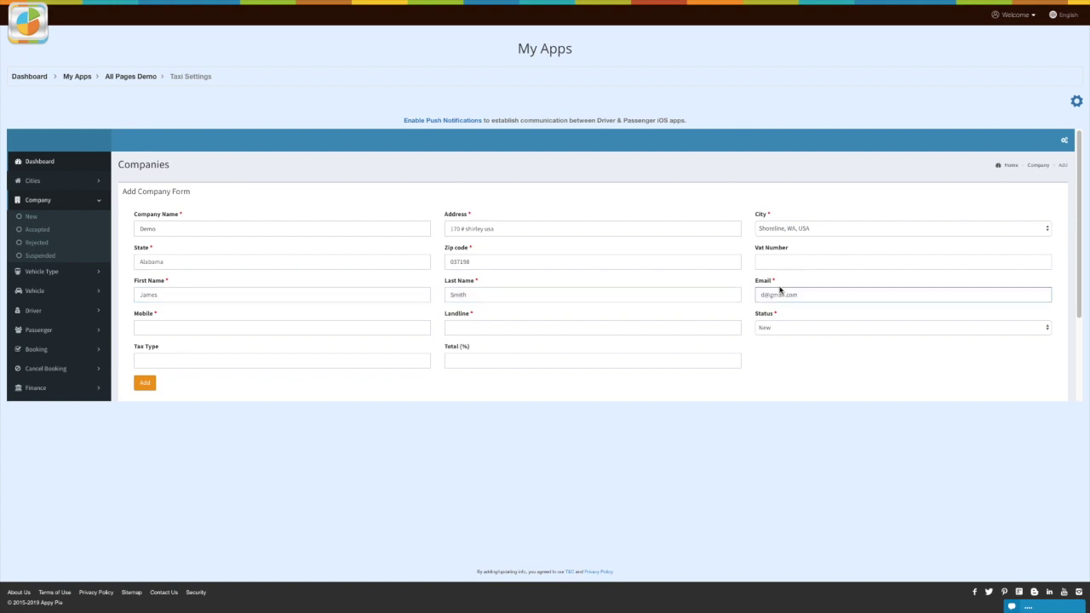
click(576, 329)
click(832, 330)
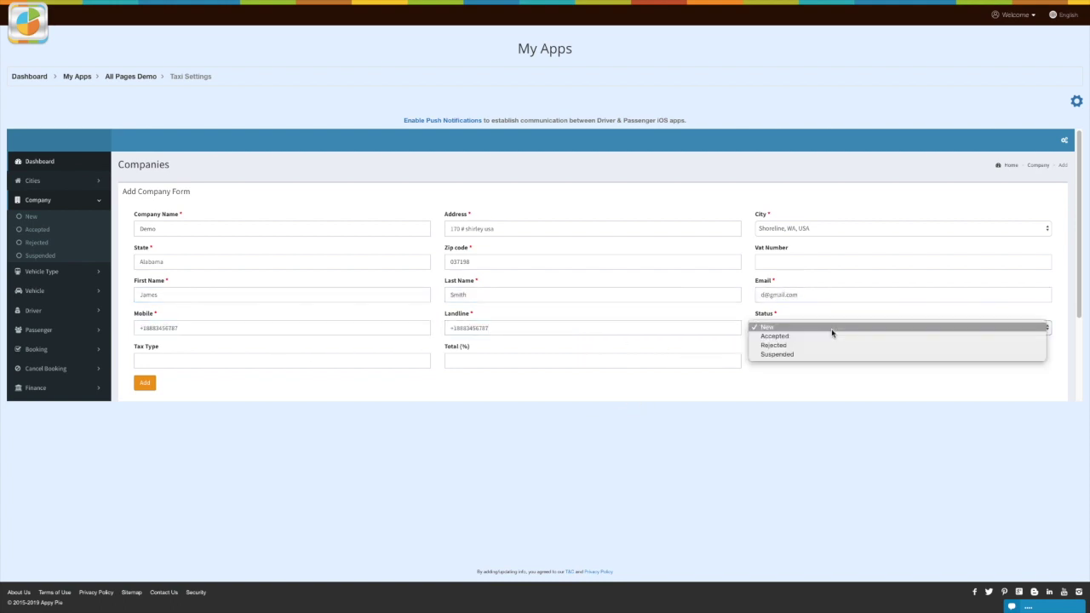
click(777, 337)
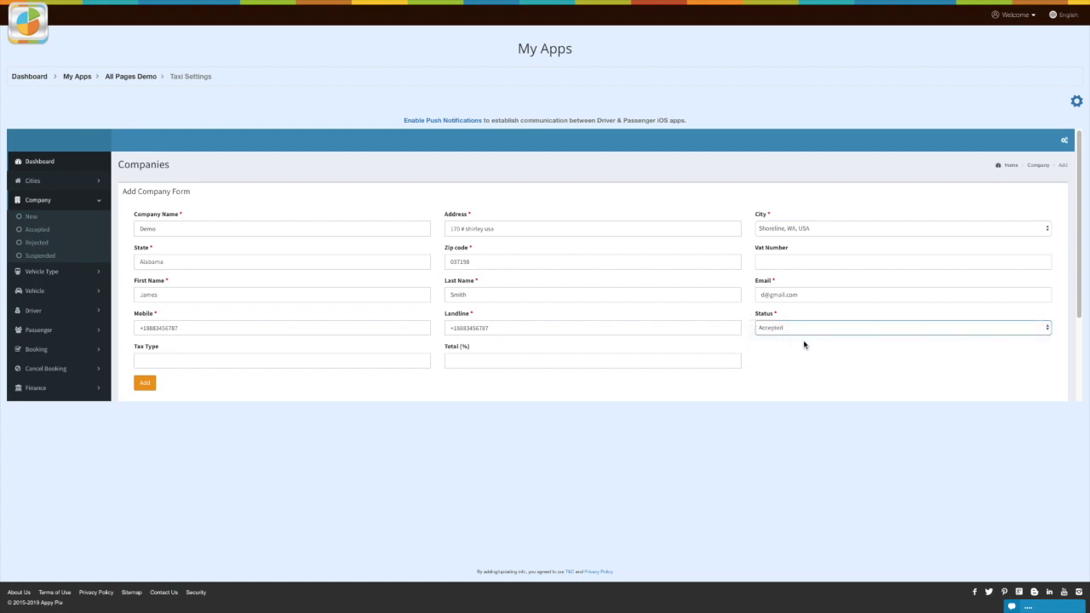
click(193, 361)
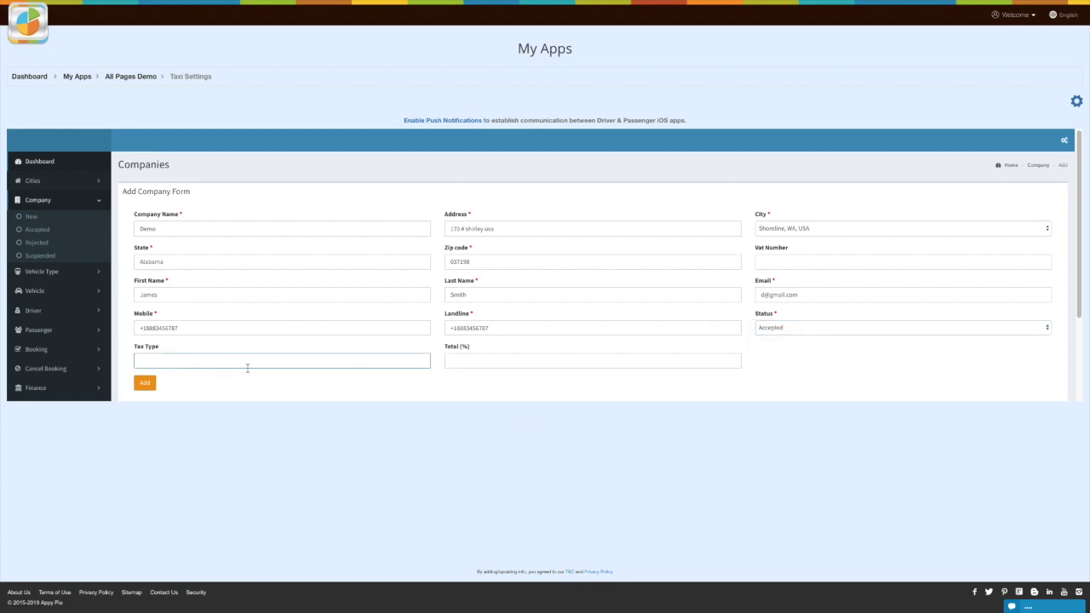
click(477, 364)
click(537, 386)
click(145, 383)
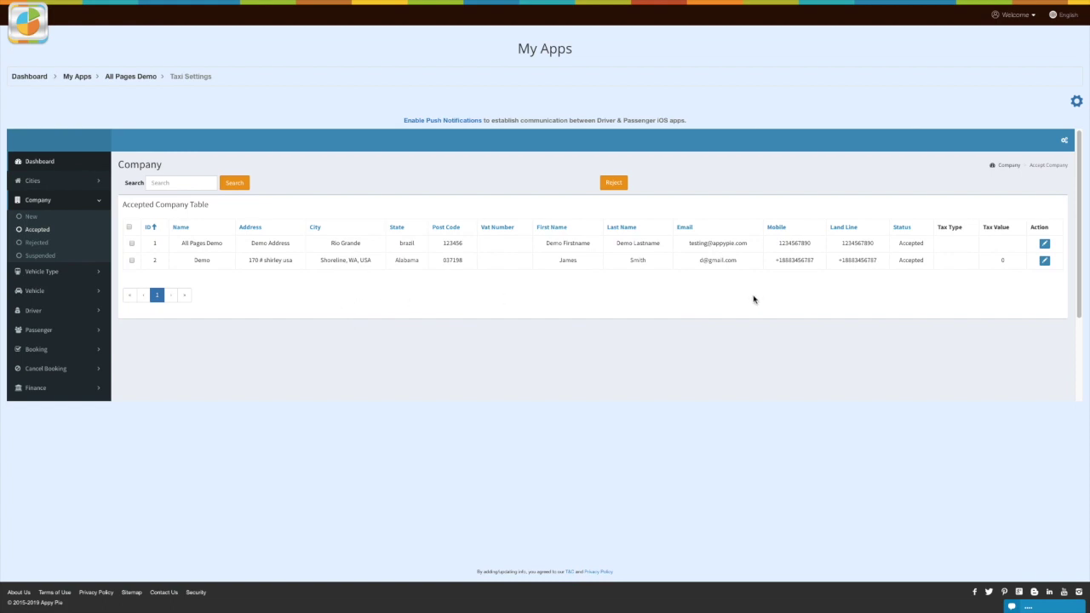
Step: Resave the Demo company unchanged, then view the Rejected and Suspended company lists
click(1045, 263)
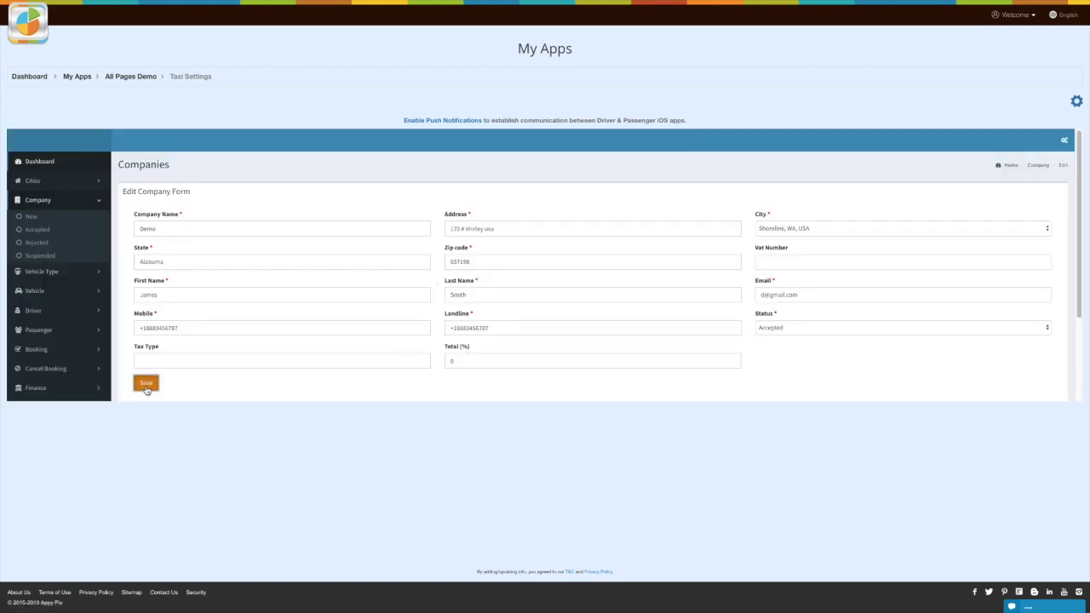
click(146, 383)
click(38, 243)
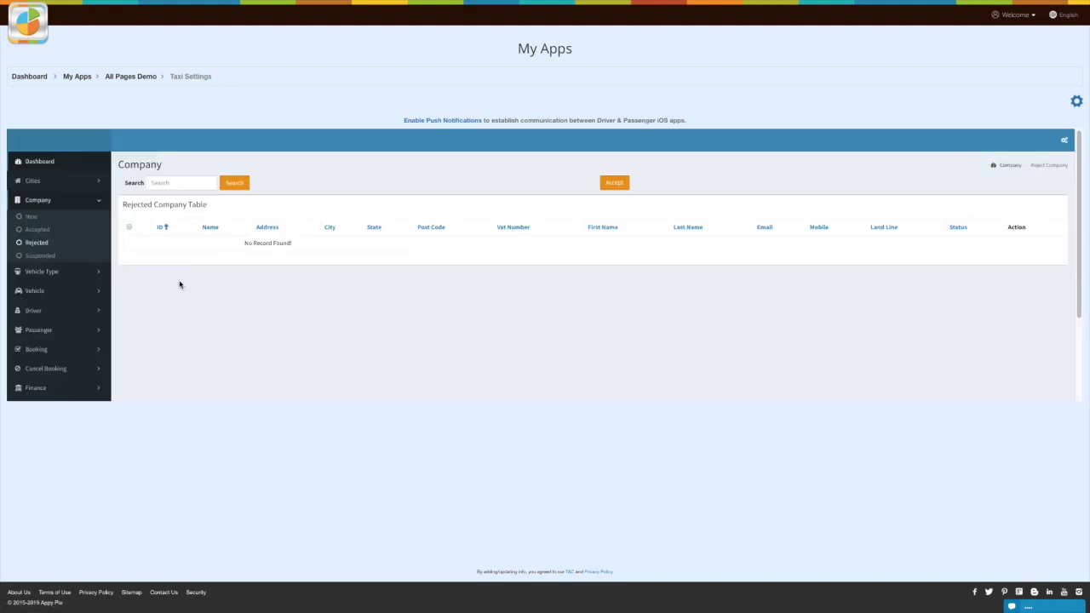
click(40, 256)
Step: Open the Vehicle Type Fare table and start a new fare entry for Car
click(88, 272)
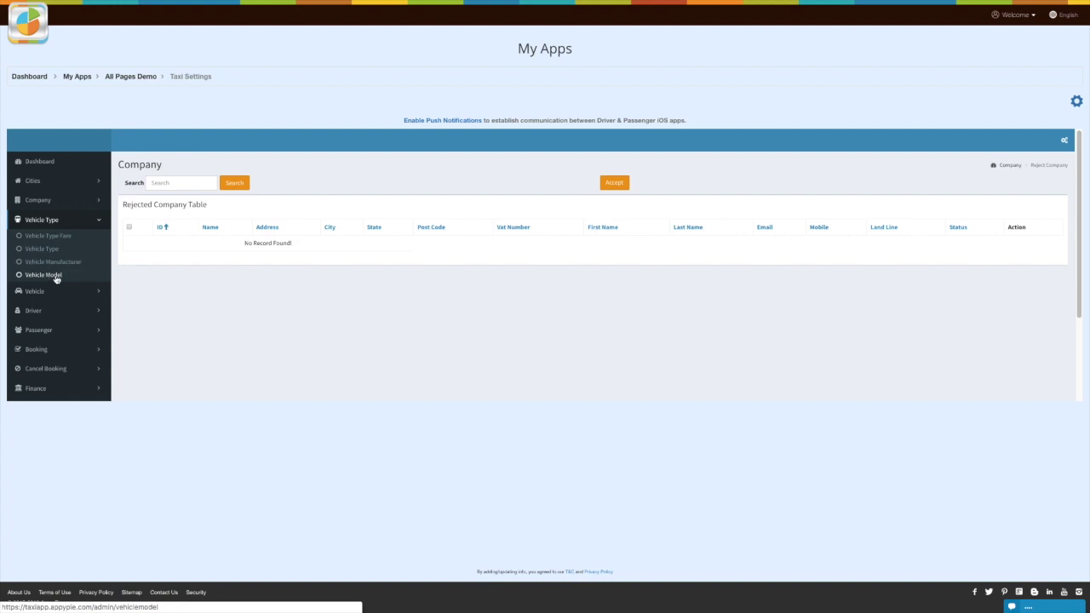
click(49, 237)
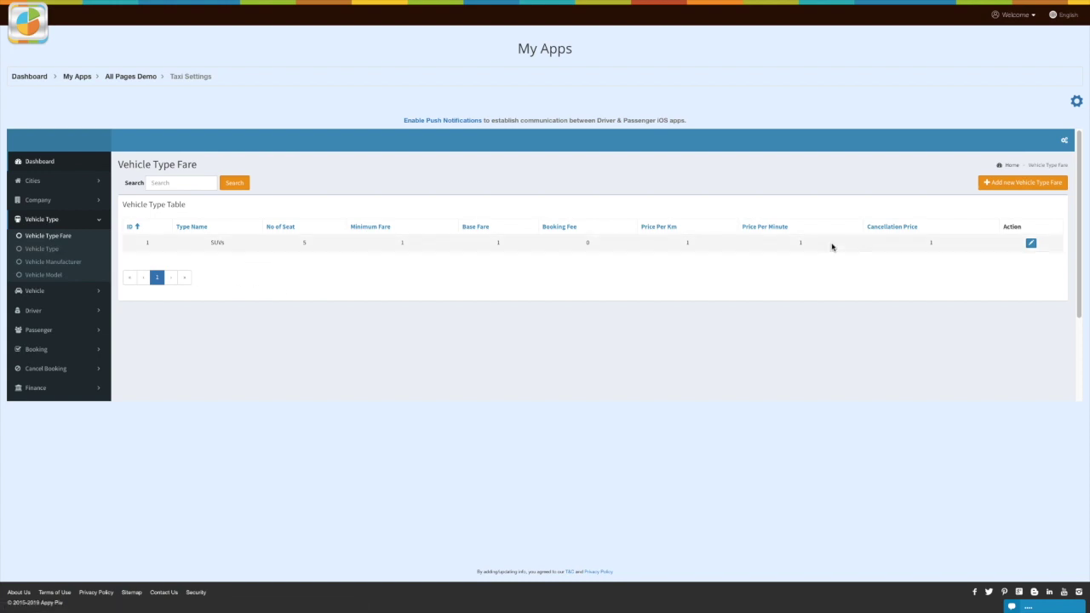
click(171, 183)
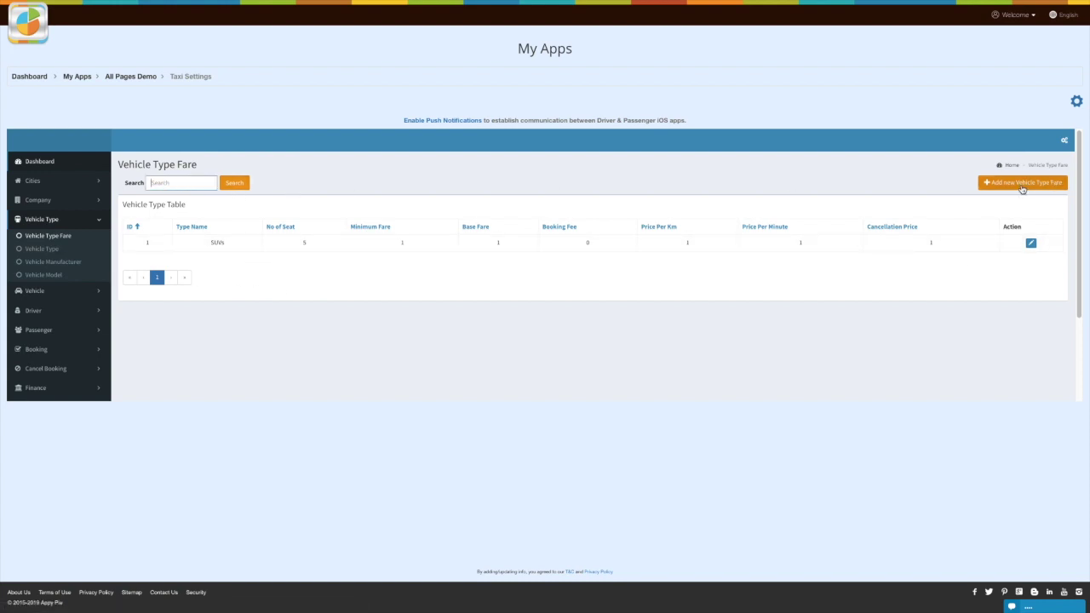
click(1025, 187)
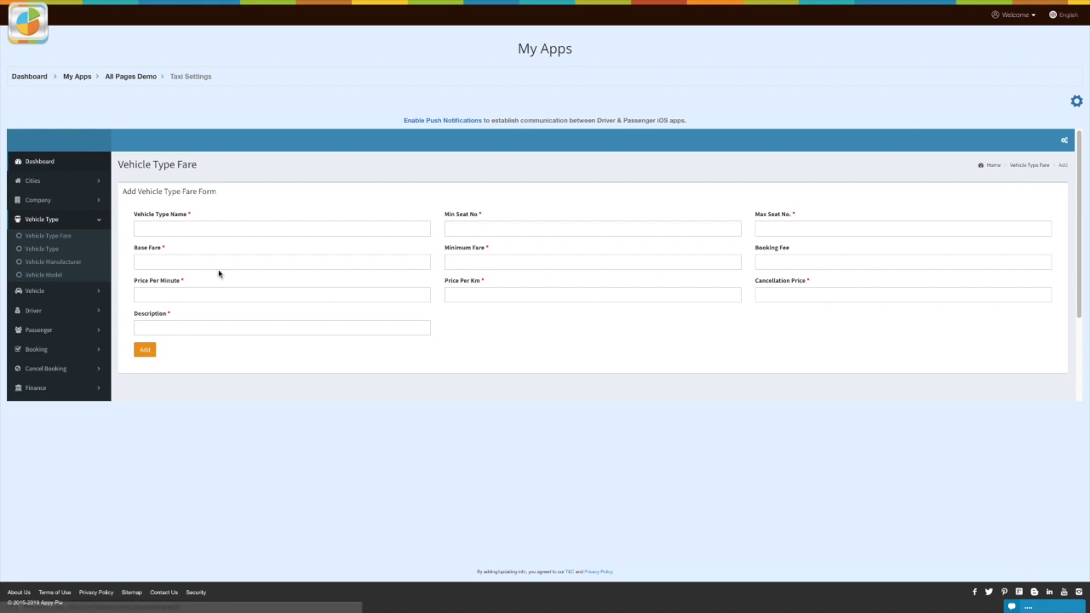
click(165, 228)
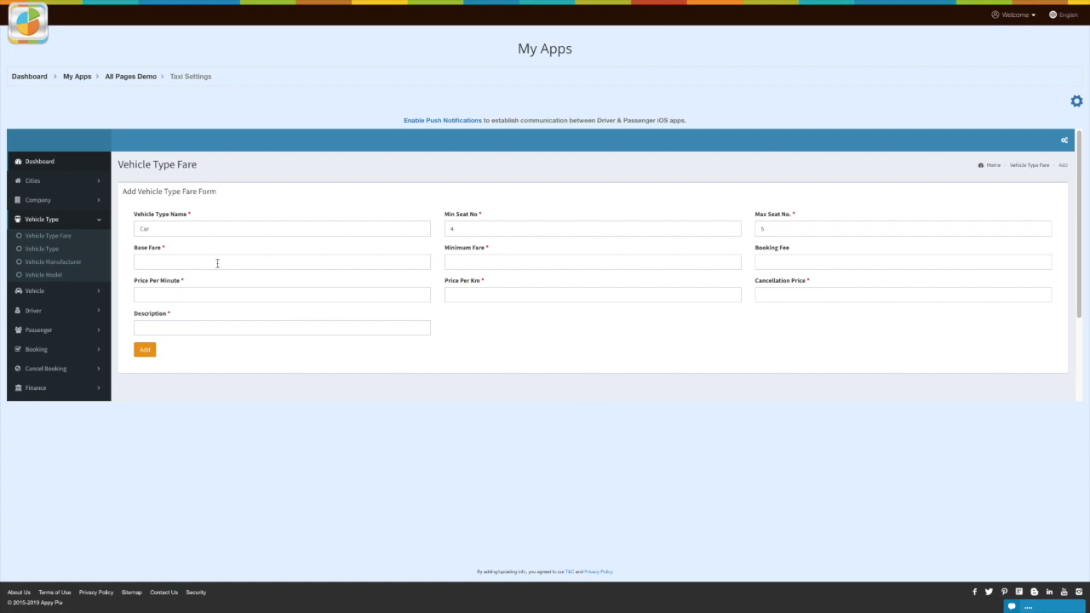
Step: Enter base fare 100, minimum fare 500, 10 per minute and 100 per km
click(216, 263)
text(100)
key(Tab)
text(500)
key(Tab)
text(100)
key(Tab)
text(1)
key(Tab)
text(100)
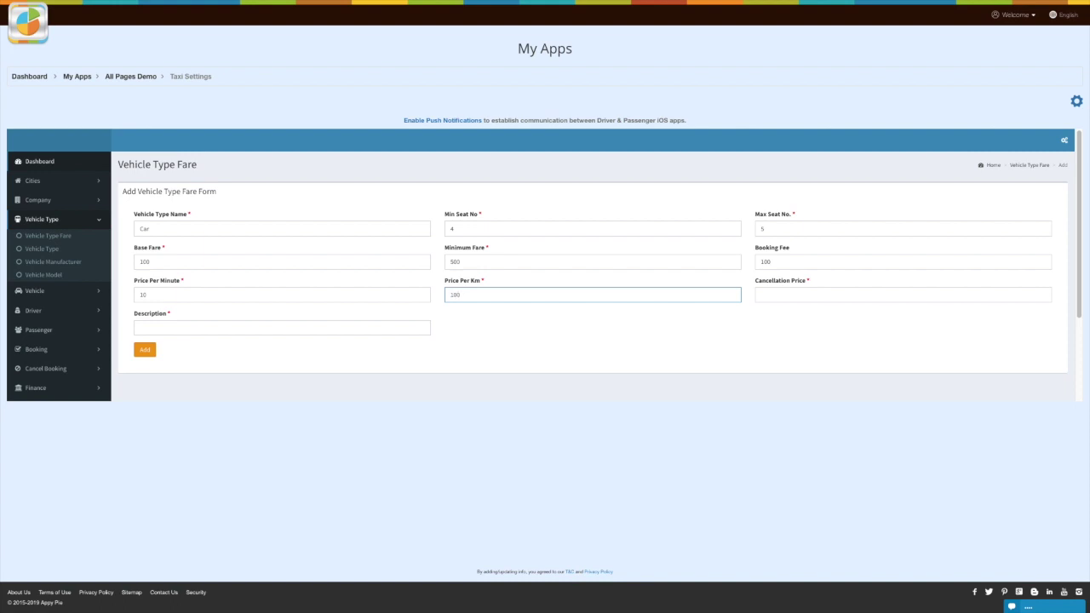
Step: Set cancellation price 50, add the description 'testing', and submit the Car fare
click(794, 298)
text(50)
key(Tab)
text(testing)
click(146, 346)
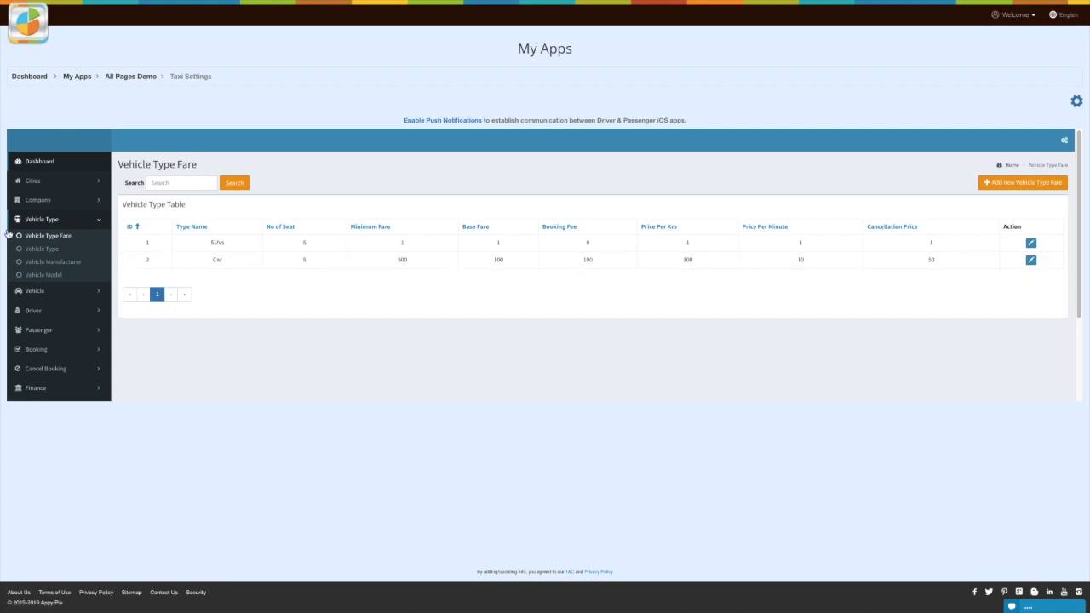
Step: Browse the vehicle types per city list
click(42, 248)
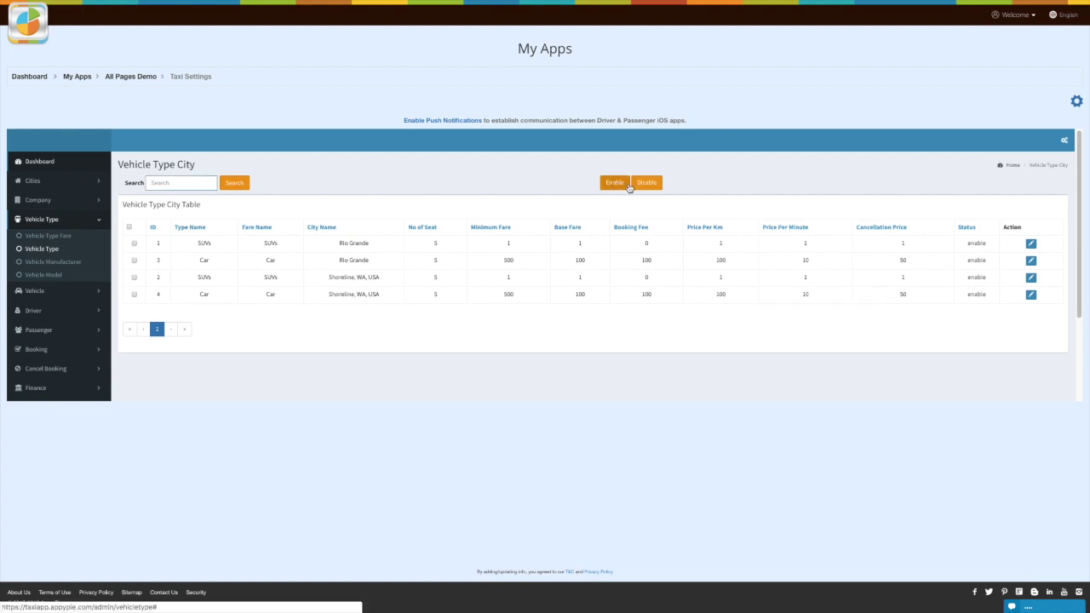
click(628, 347)
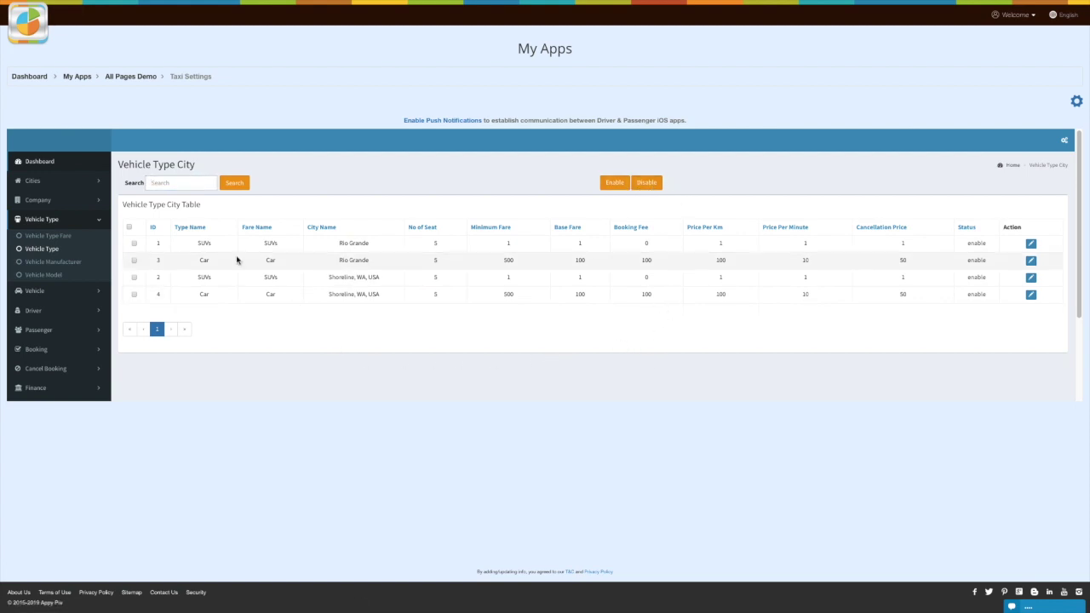
click(164, 184)
click(310, 188)
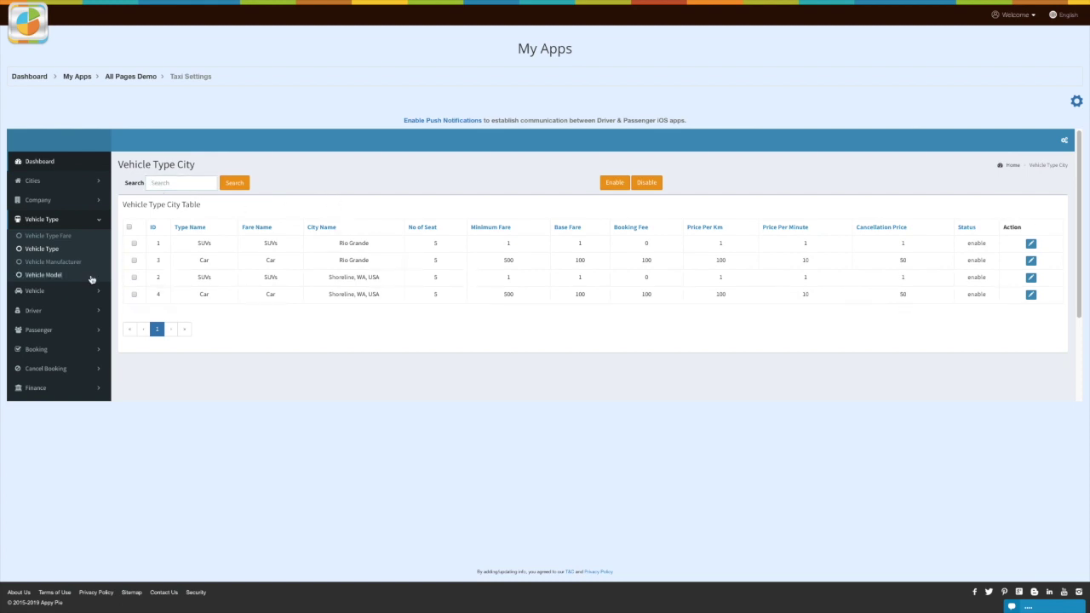
Step: Add a new vehicle manufacturer named 'Toyota'
click(57, 266)
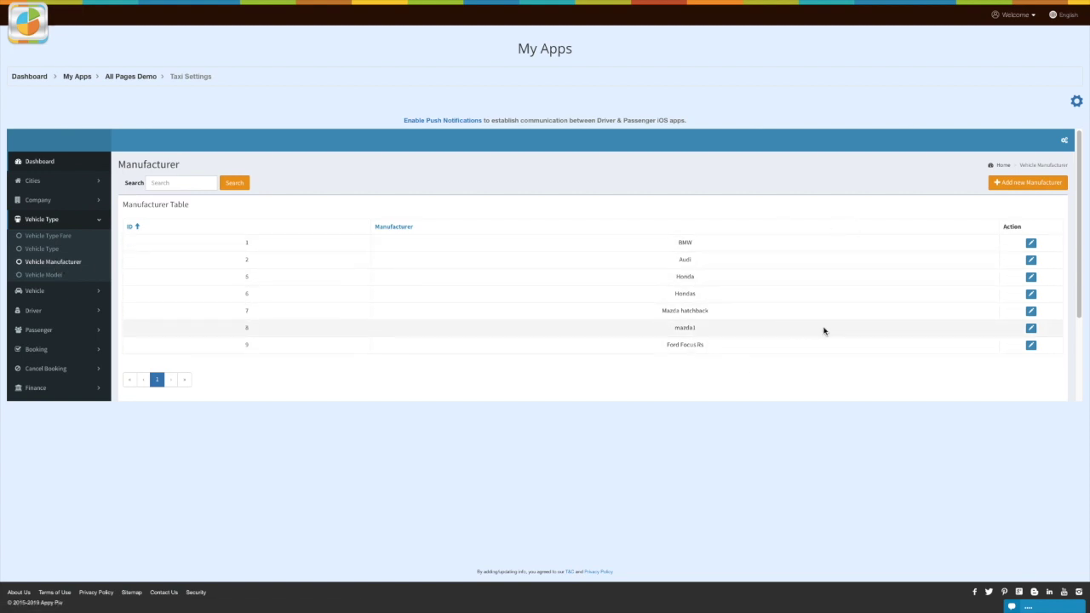
click(1035, 183)
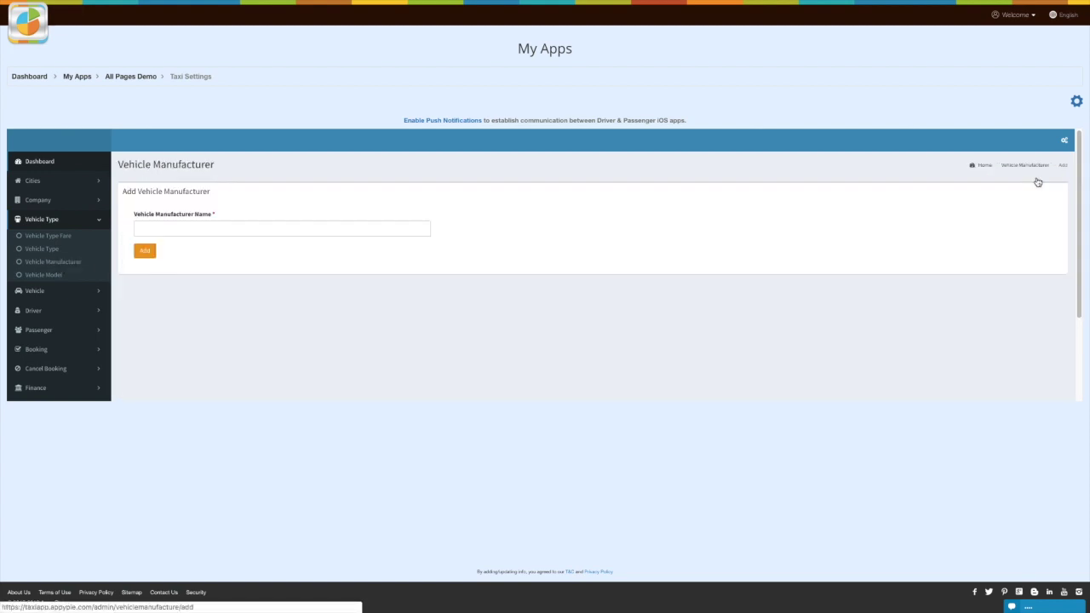
click(208, 230)
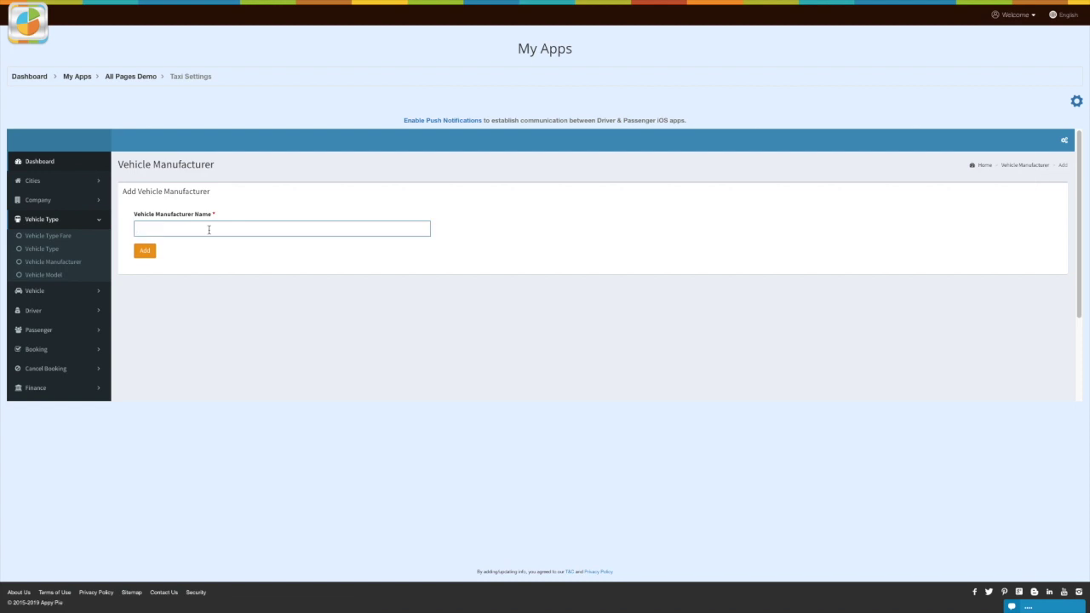
text(Toyota)
click(144, 251)
Step: Add vehicle model '1' under lembergini, then open the New vehicles list
click(46, 277)
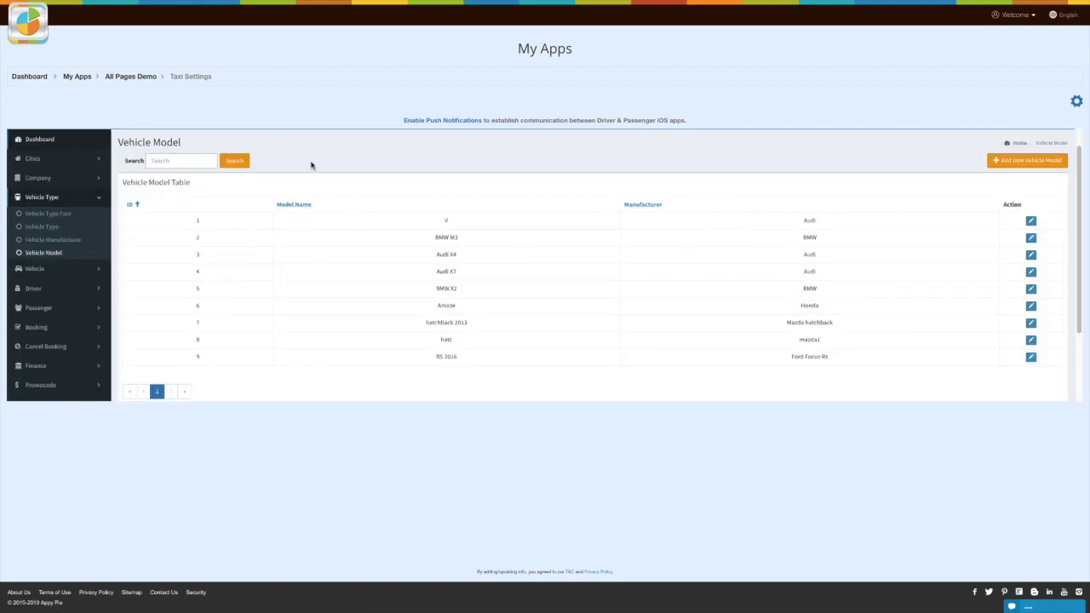
click(1022, 162)
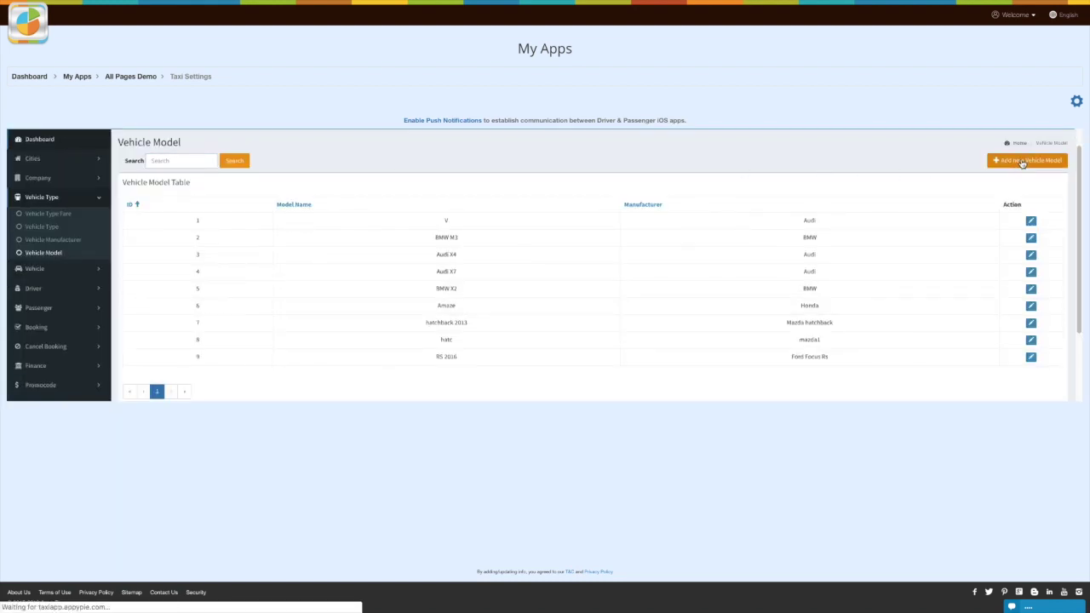
click(389, 227)
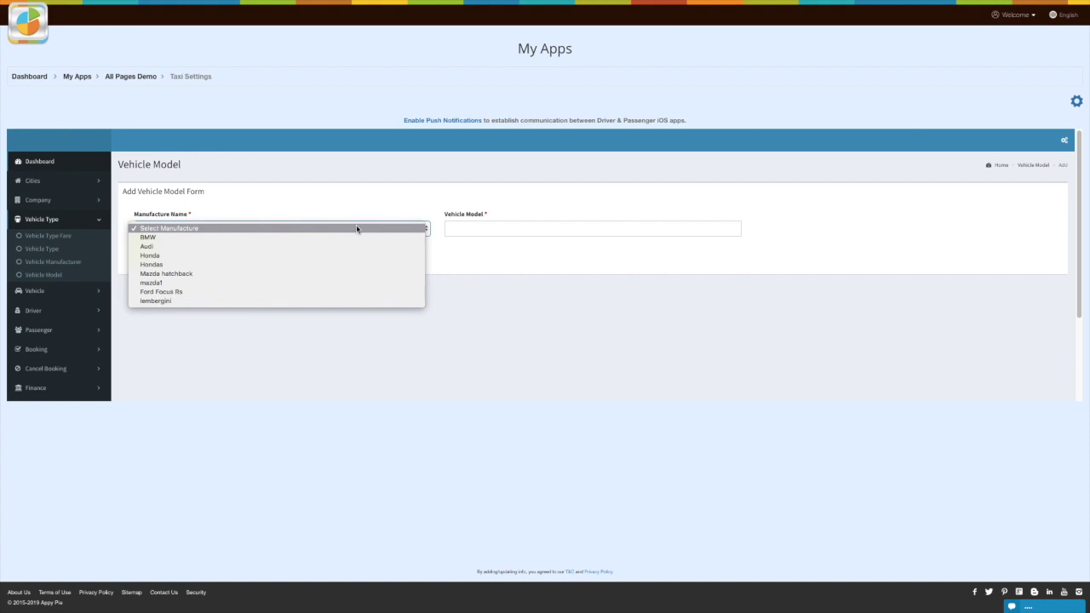
click(213, 301)
click(481, 227)
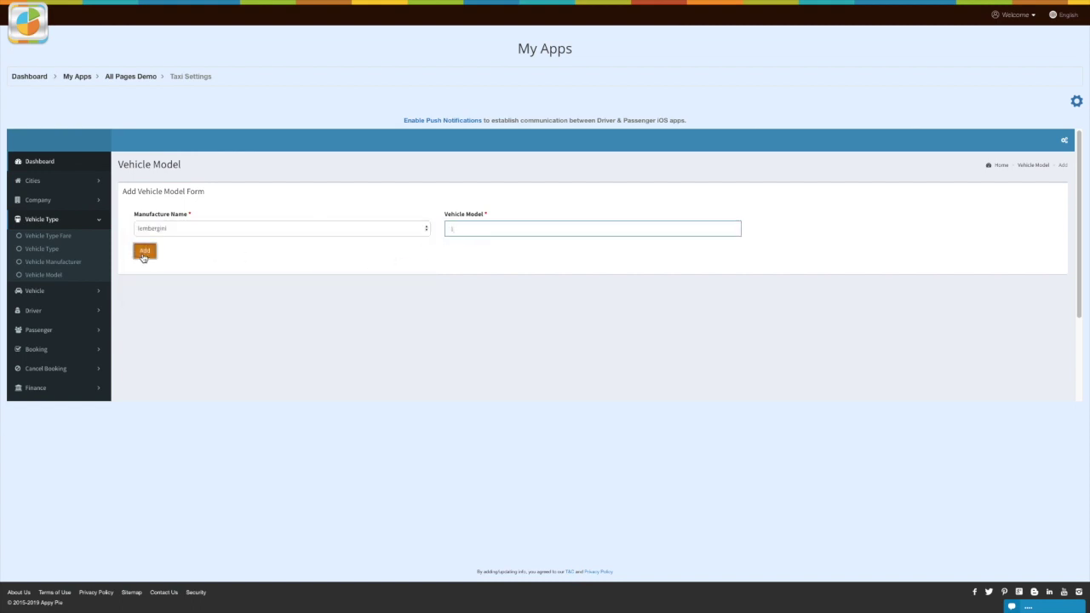
click(145, 253)
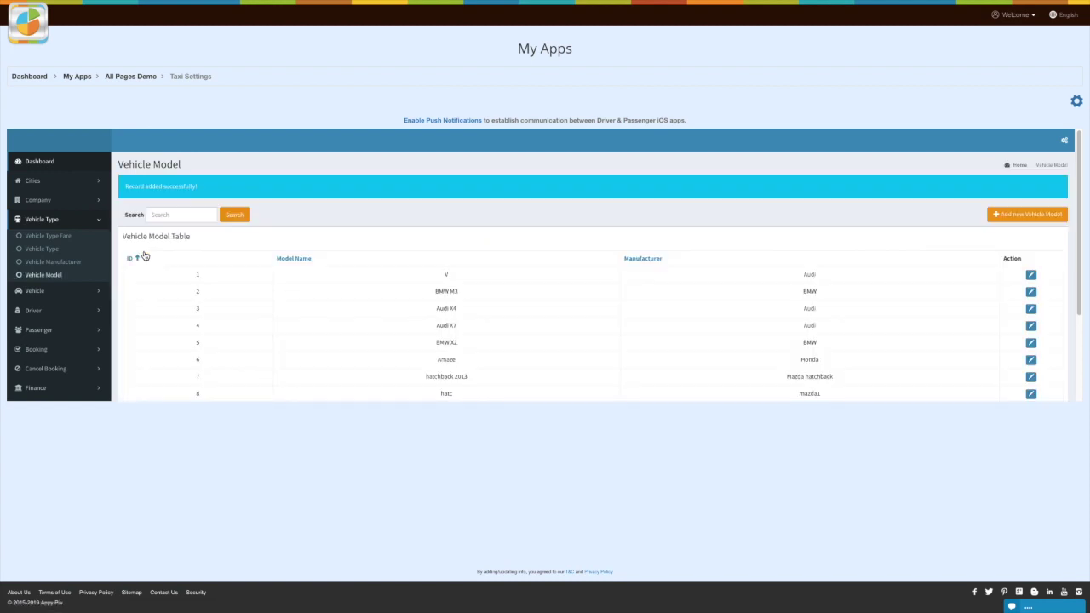
click(92, 292)
click(33, 256)
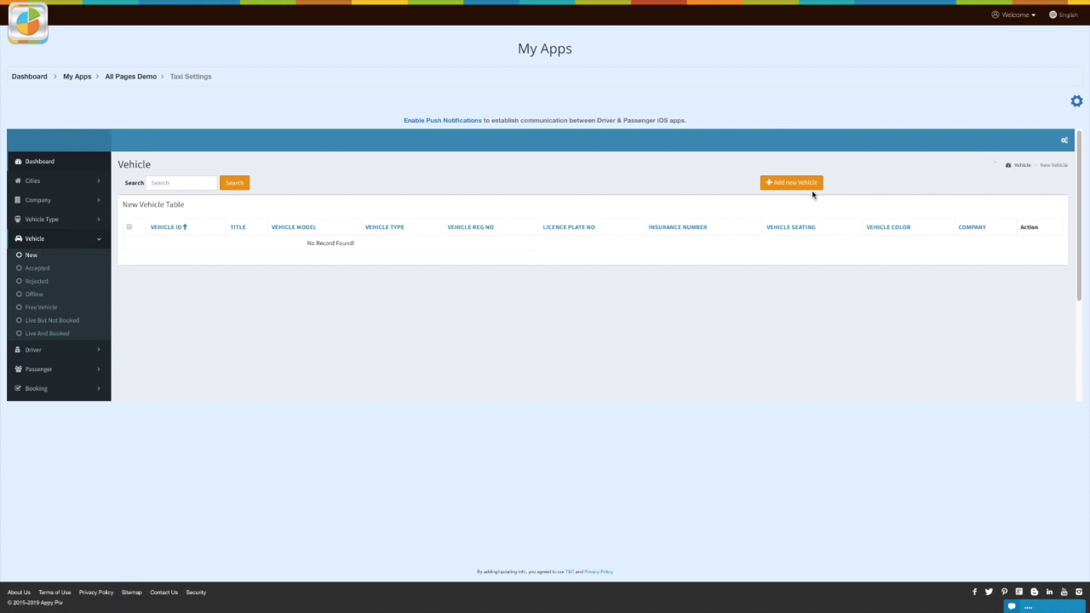
Step: View the add-vehicle form, then the Accepted, Rejected, Offline, Free, Live But Not Booked and Live And Booked lists
click(792, 184)
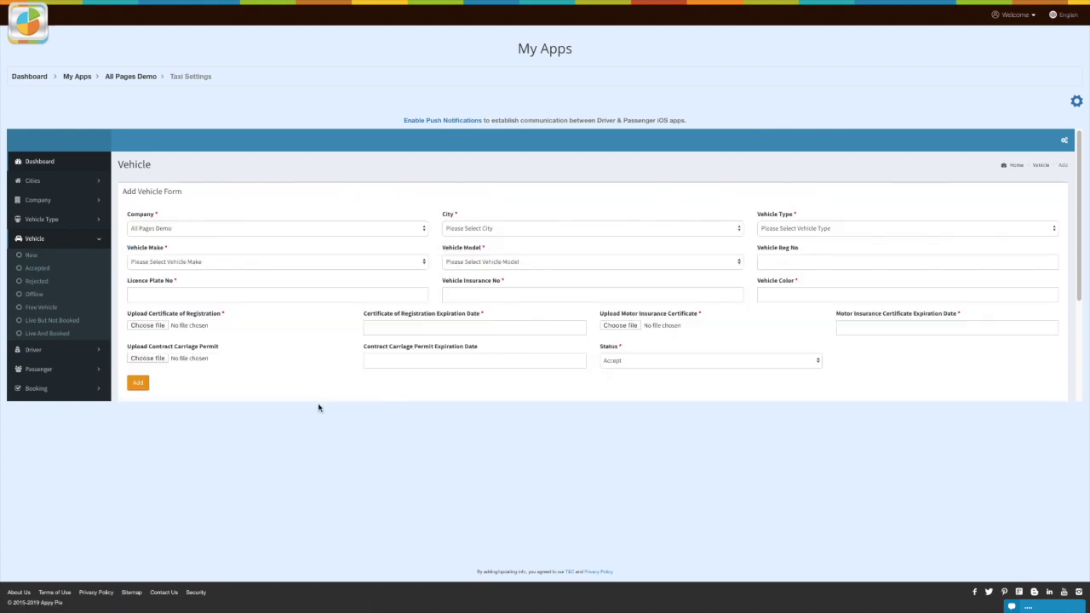
click(37, 268)
click(35, 282)
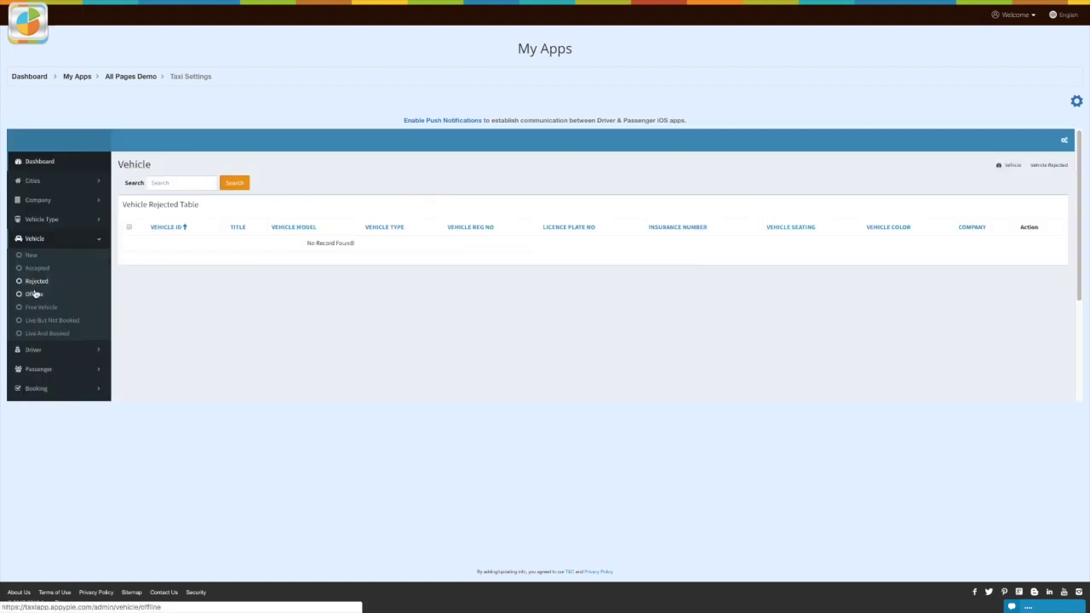
click(33, 295)
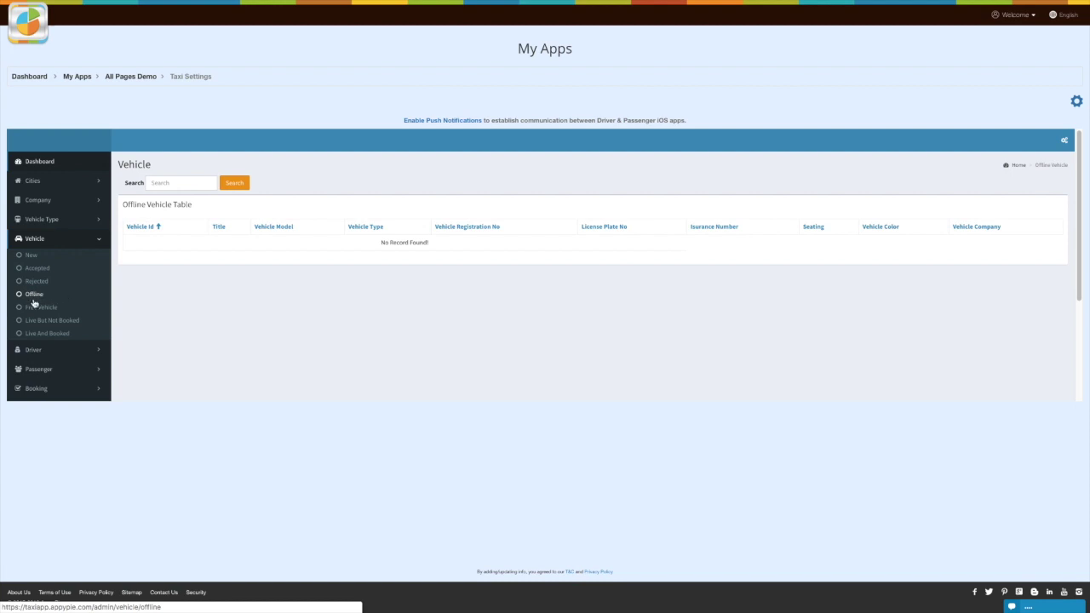
click(39, 320)
click(39, 308)
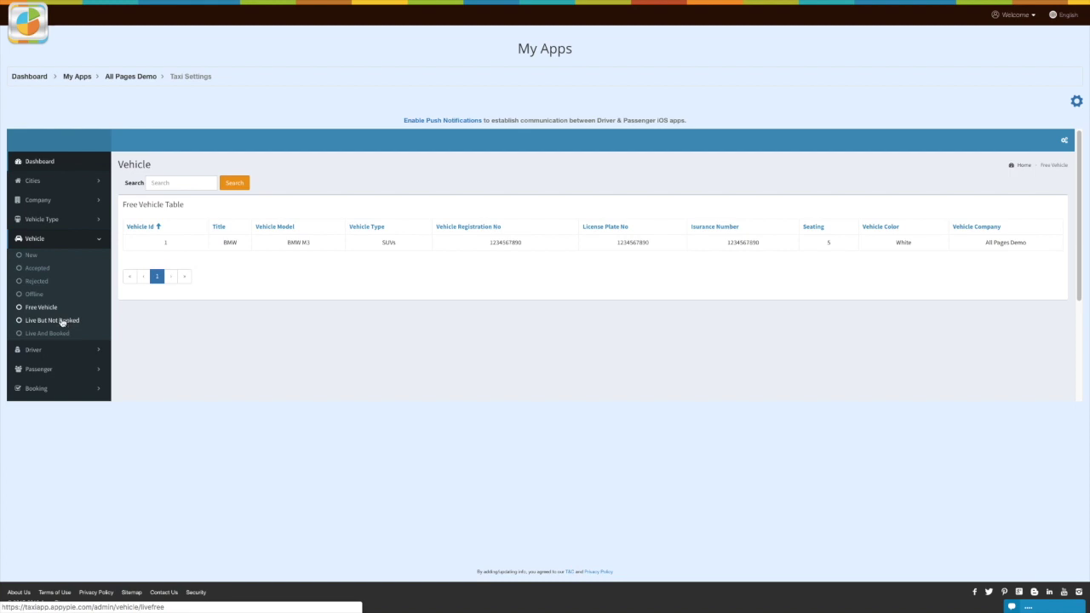
click(61, 322)
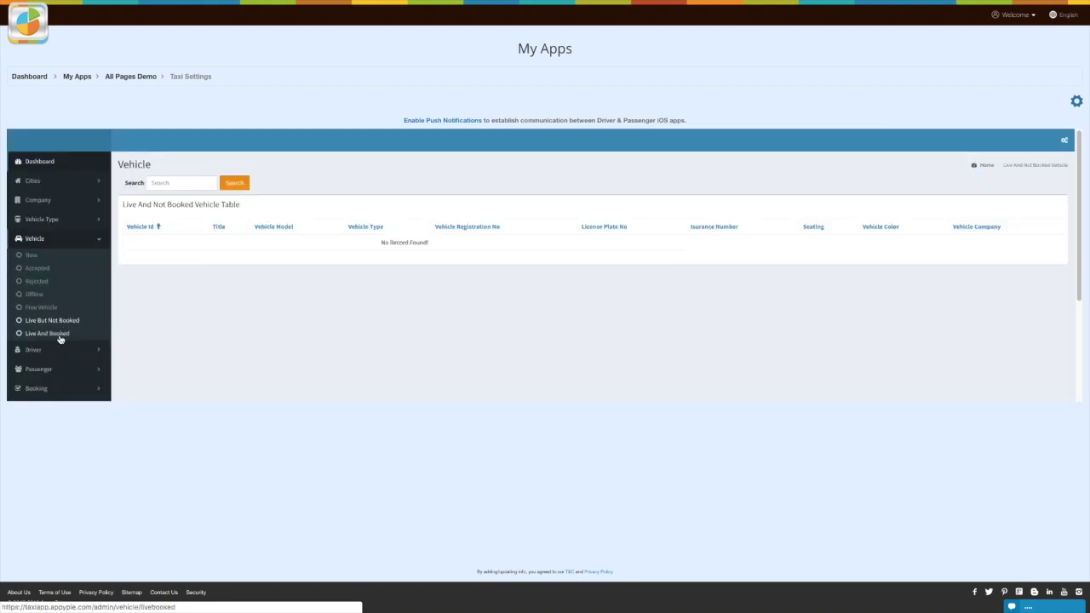
click(56, 335)
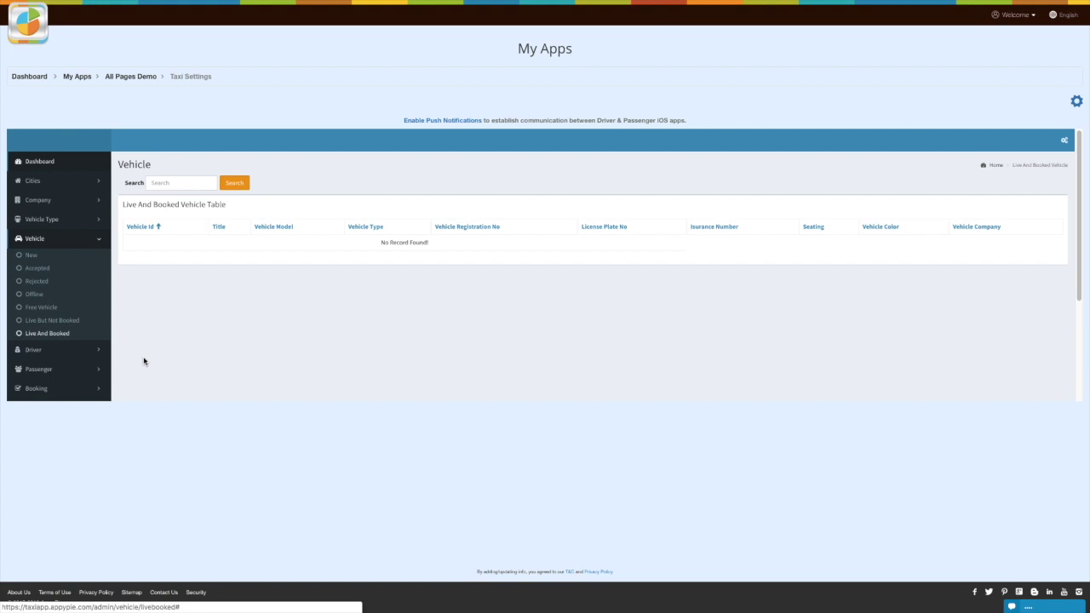
click(103, 351)
Step: Open the New drivers table, try its search, and view the add-driver form
click(30, 276)
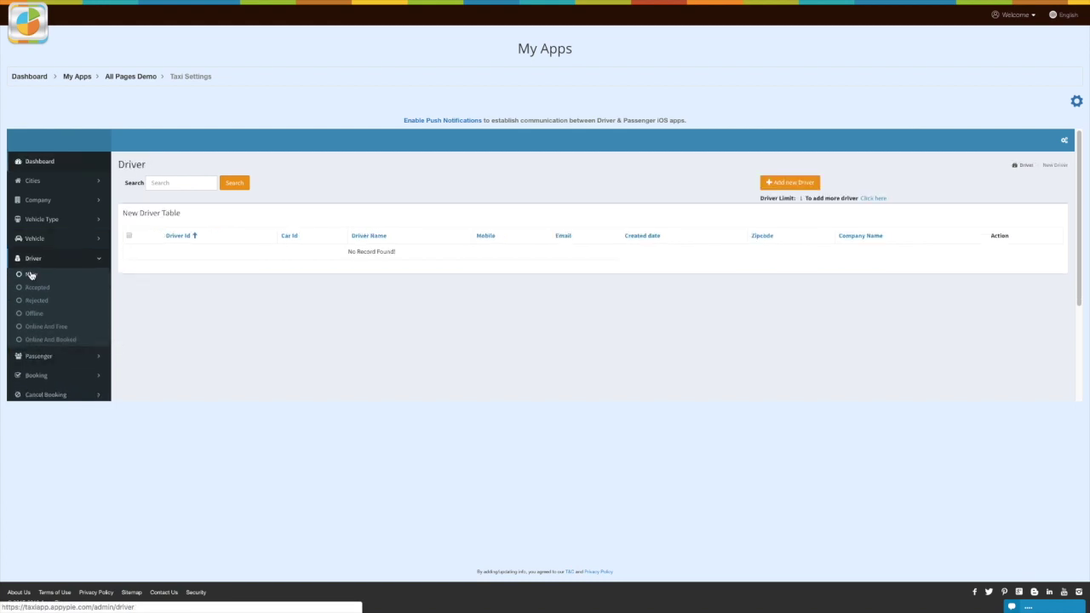
click(195, 183)
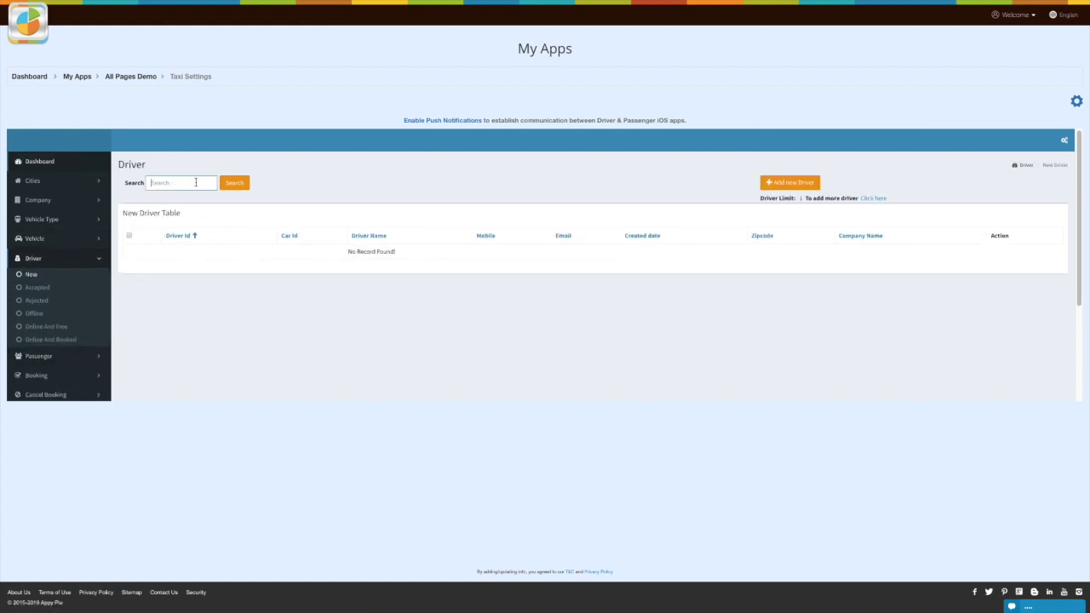
click(790, 186)
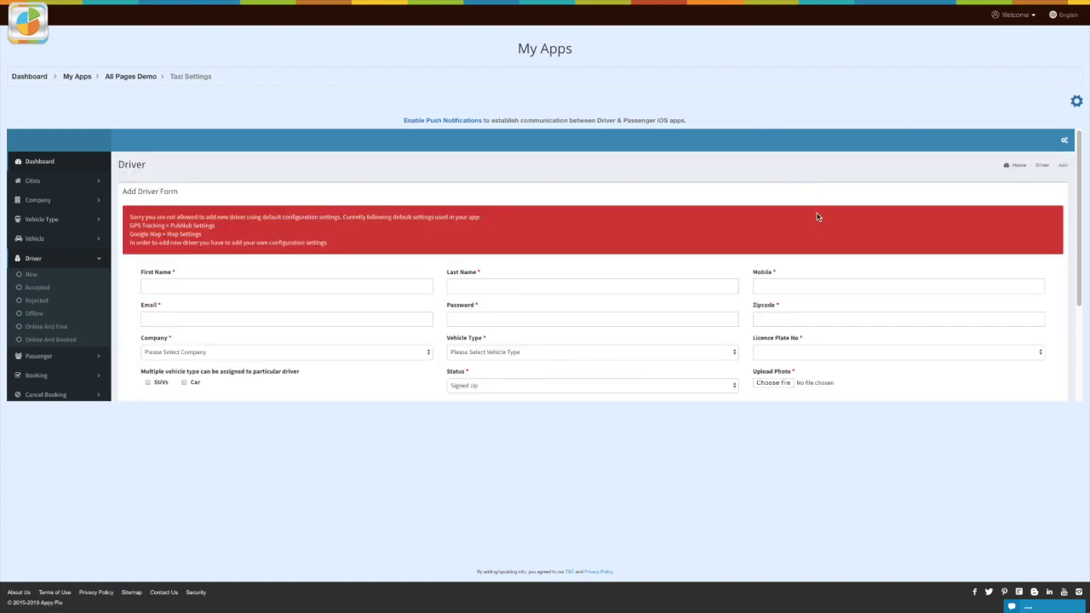
scroll(816, 216, down, 2)
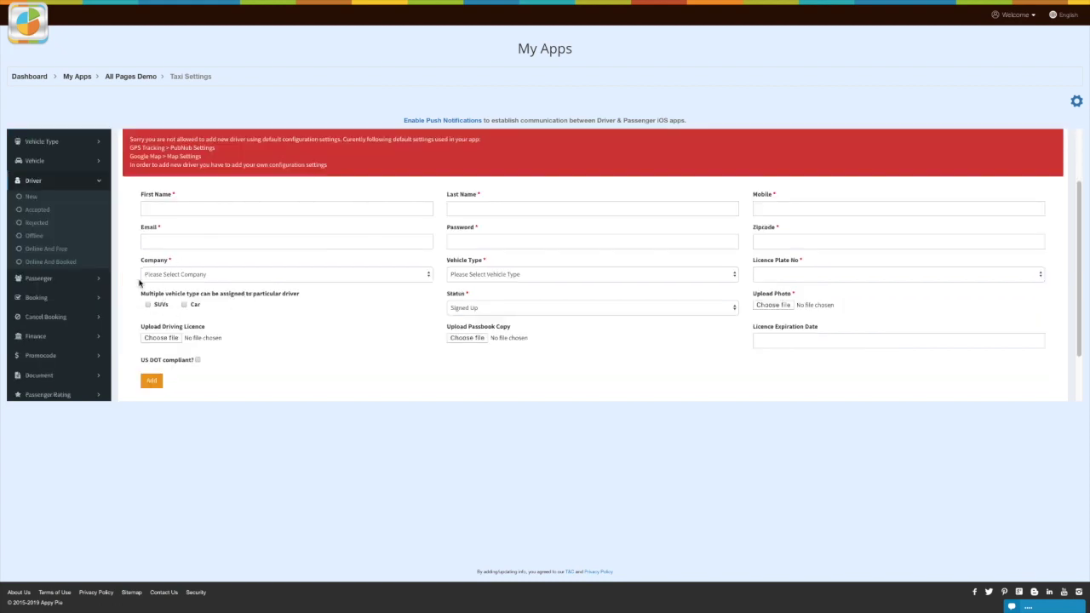
Step: Check the Accepted, Rejected, Offline, Online And Free and Online And Booked driver lists
click(37, 210)
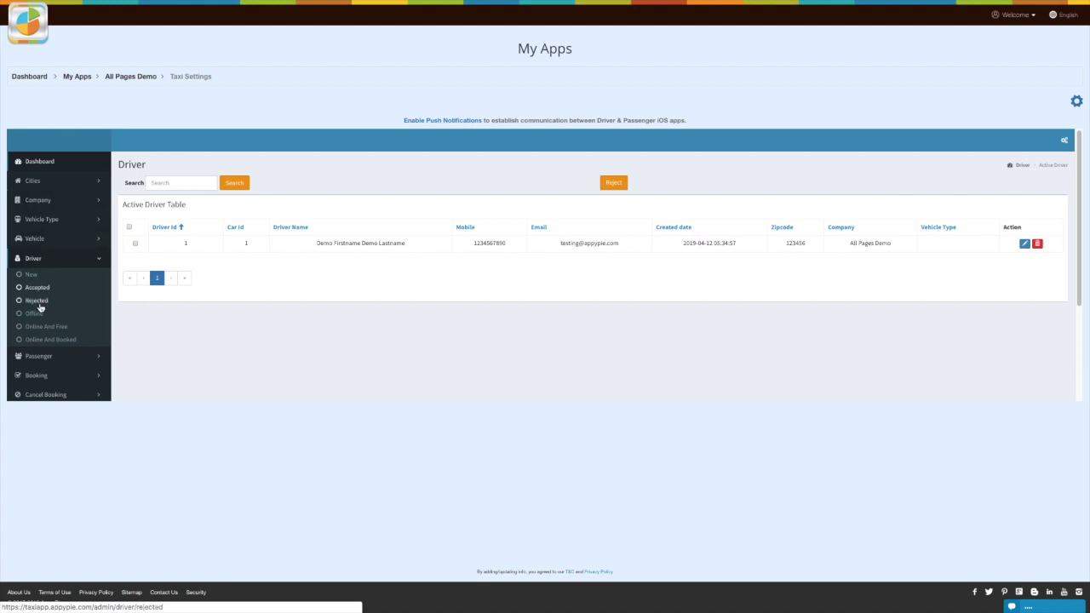
click(38, 302)
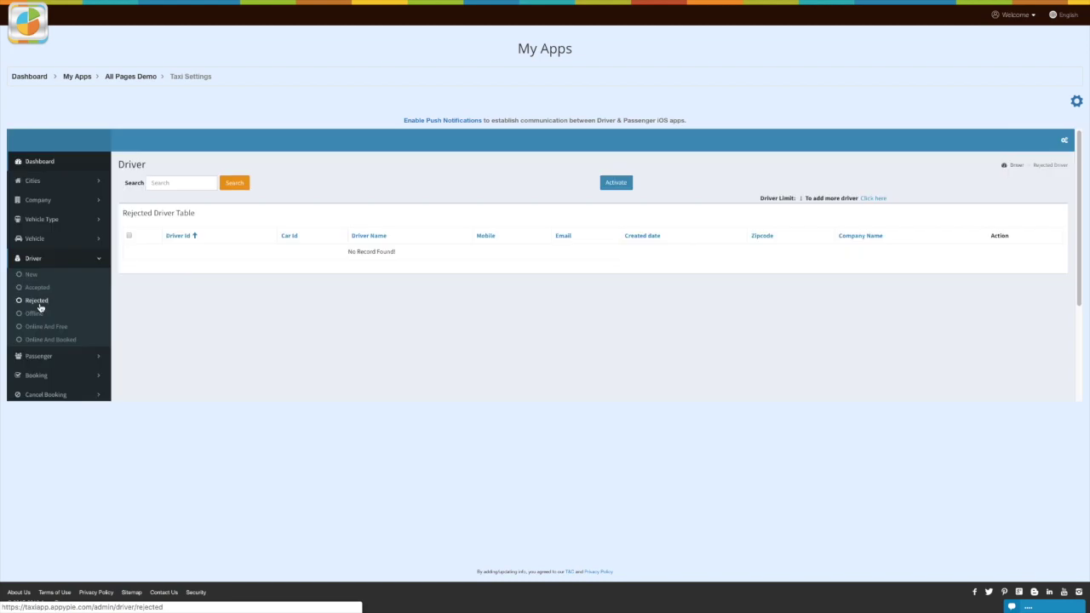
click(37, 314)
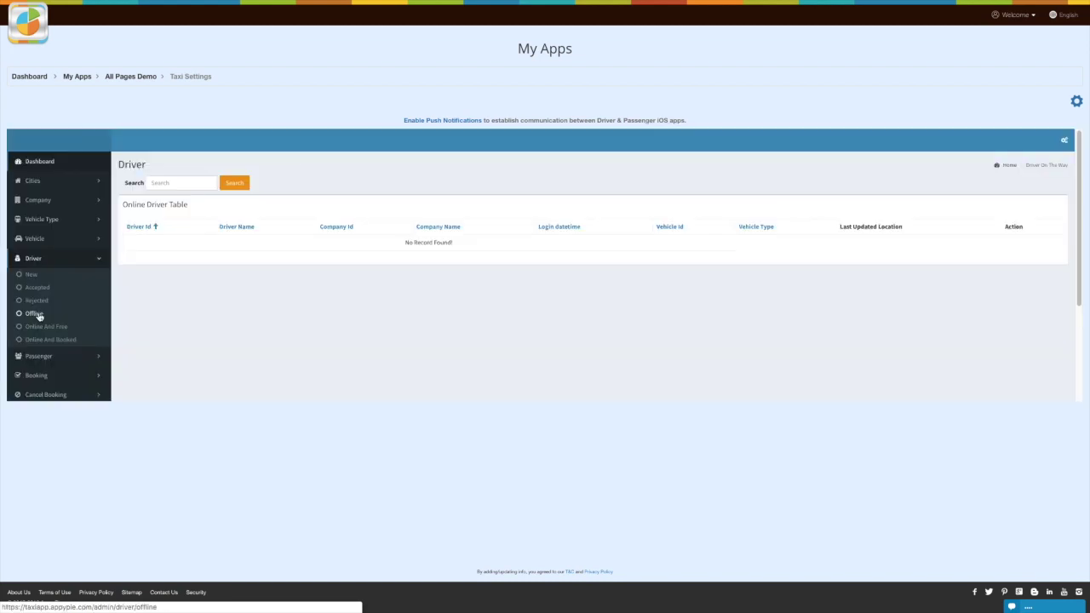
click(46, 328)
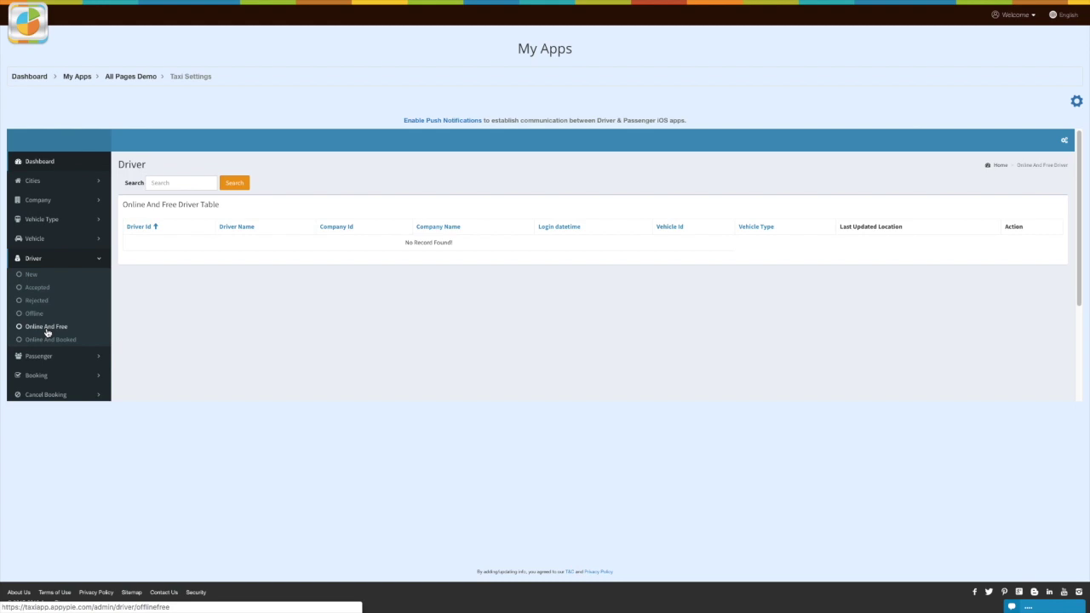
click(48, 341)
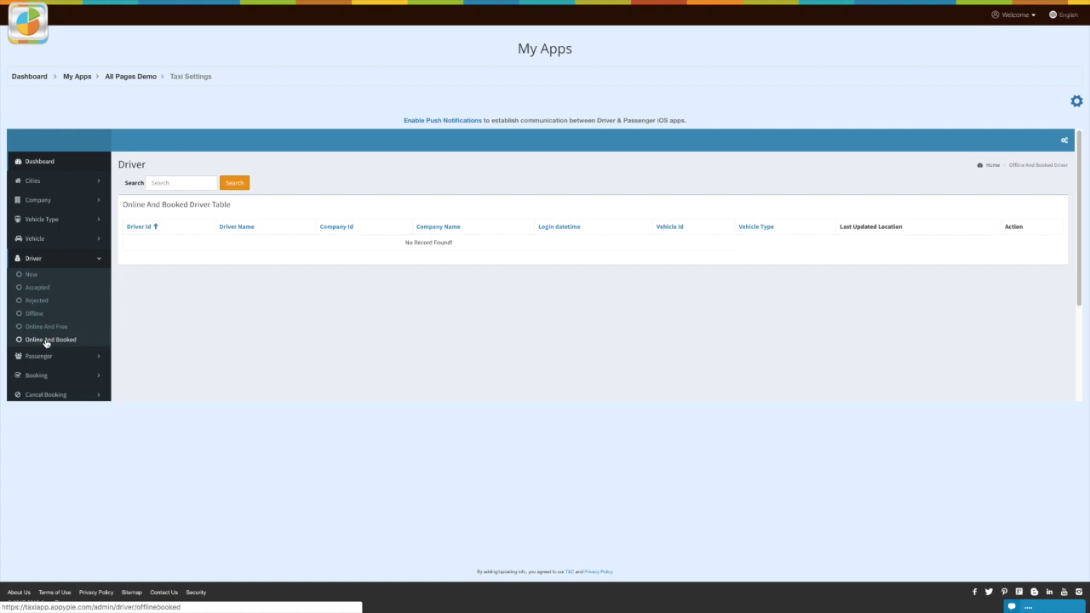
click(41, 356)
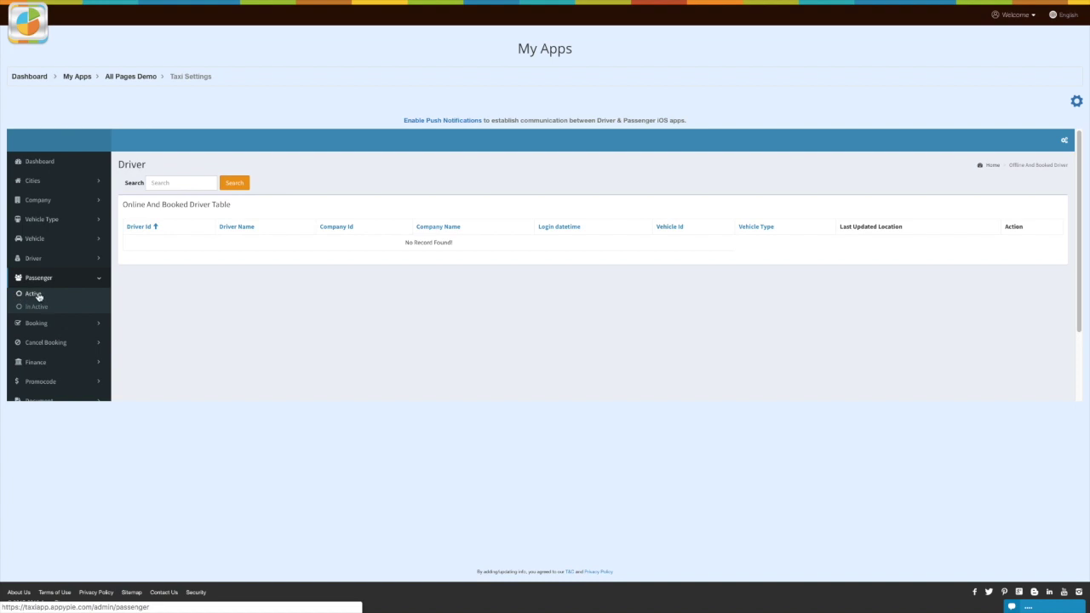
Step: View Active and In Active passengers, then Driver On The Way and Booking Completed bookings
click(37, 295)
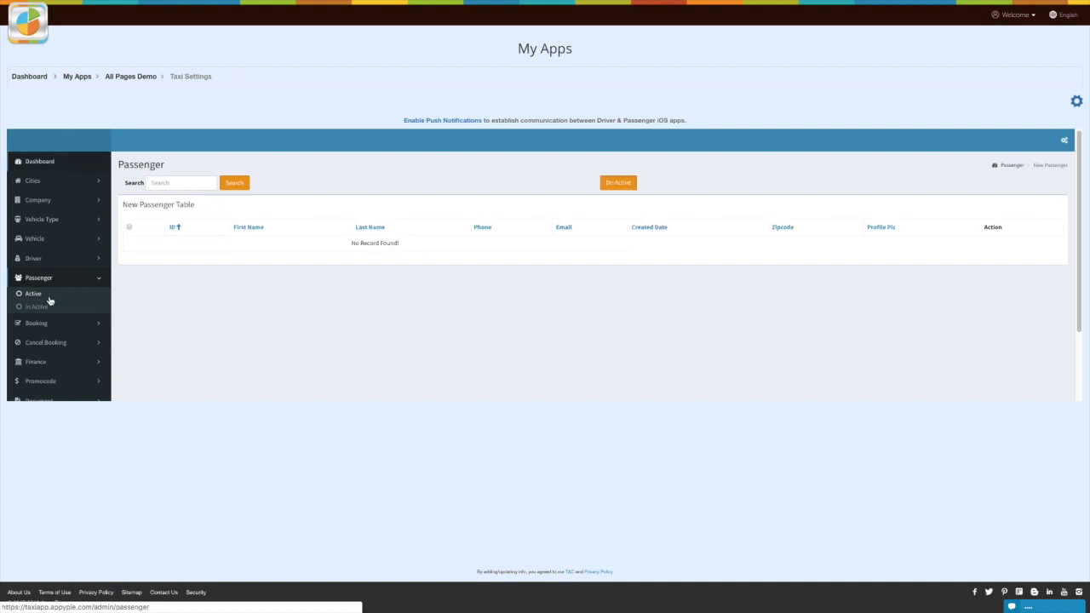
click(43, 310)
click(52, 323)
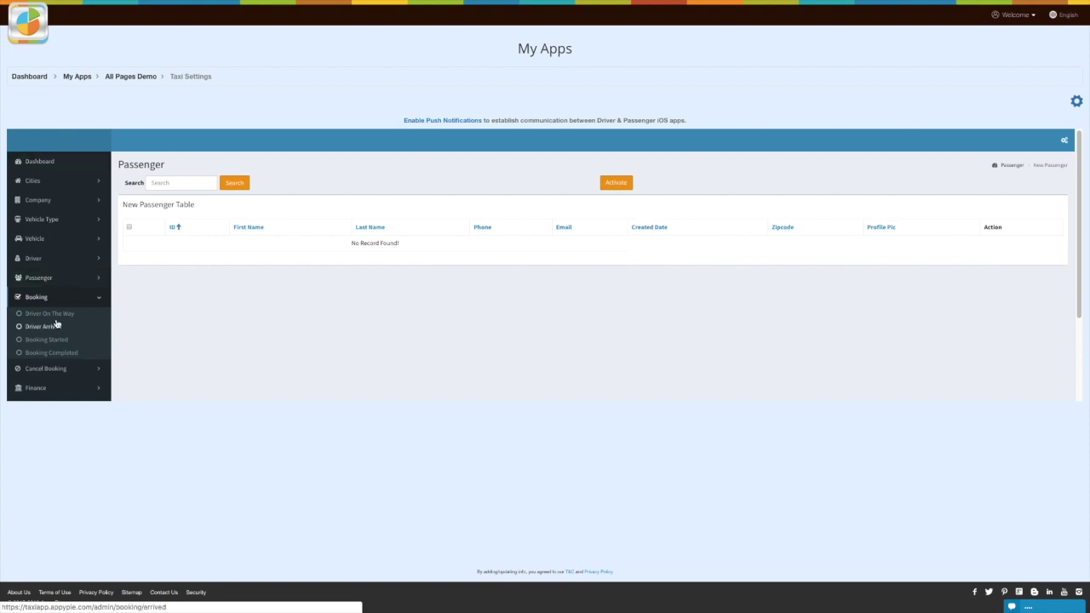
click(47, 314)
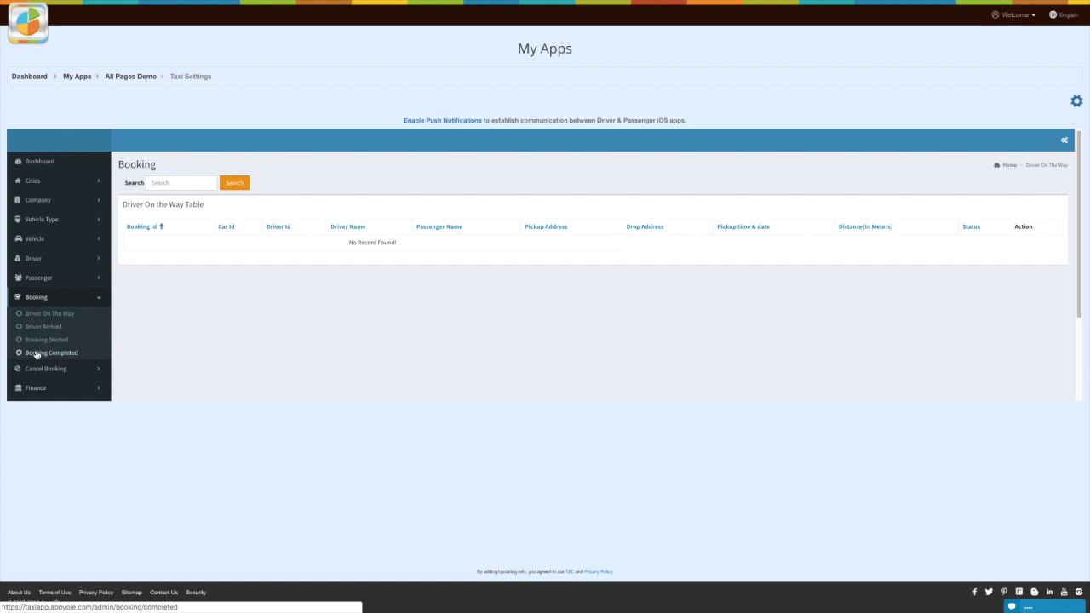
click(37, 355)
click(63, 370)
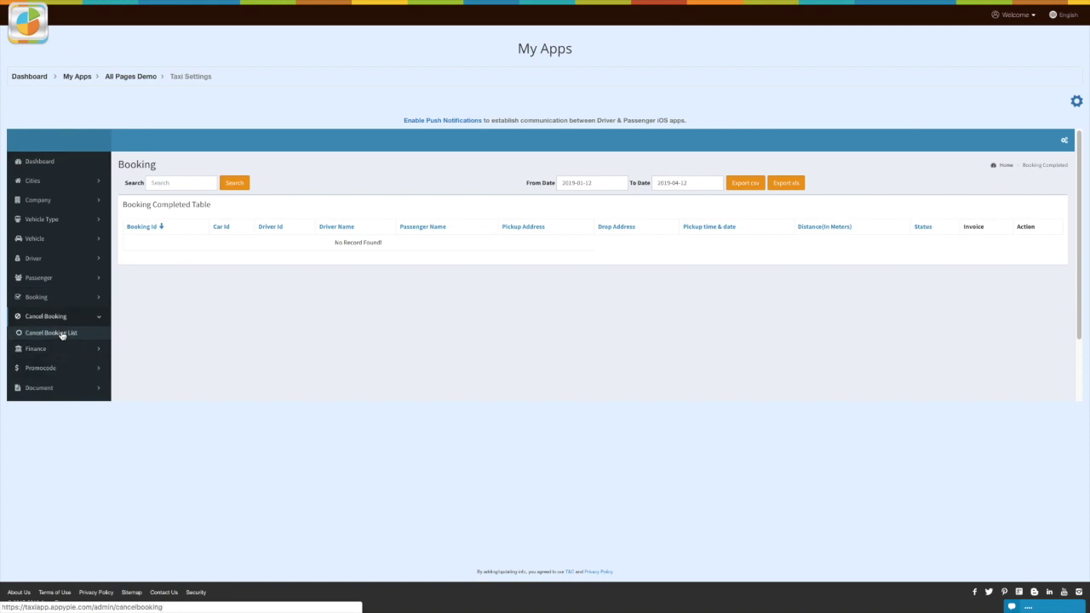
click(77, 349)
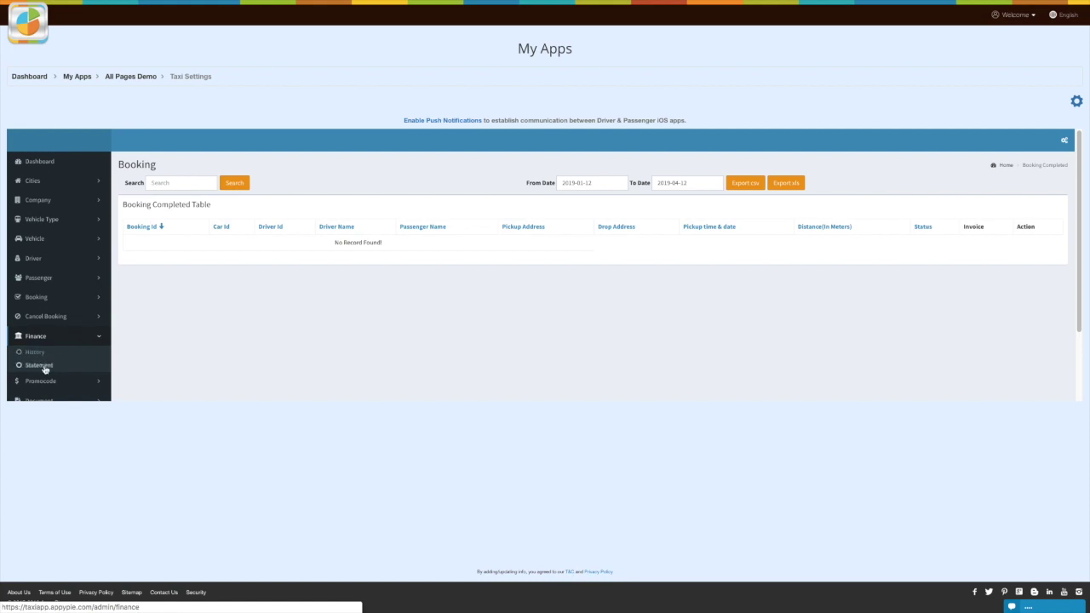
Step: Check the Finance Statement revenue totals and the Promocode page
click(45, 368)
click(42, 358)
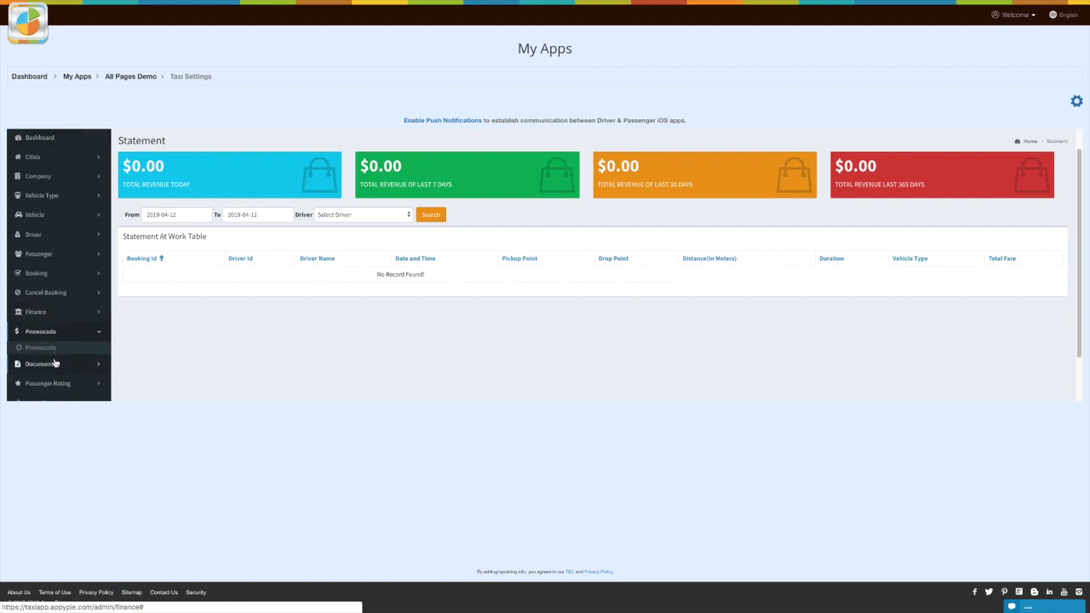
click(48, 350)
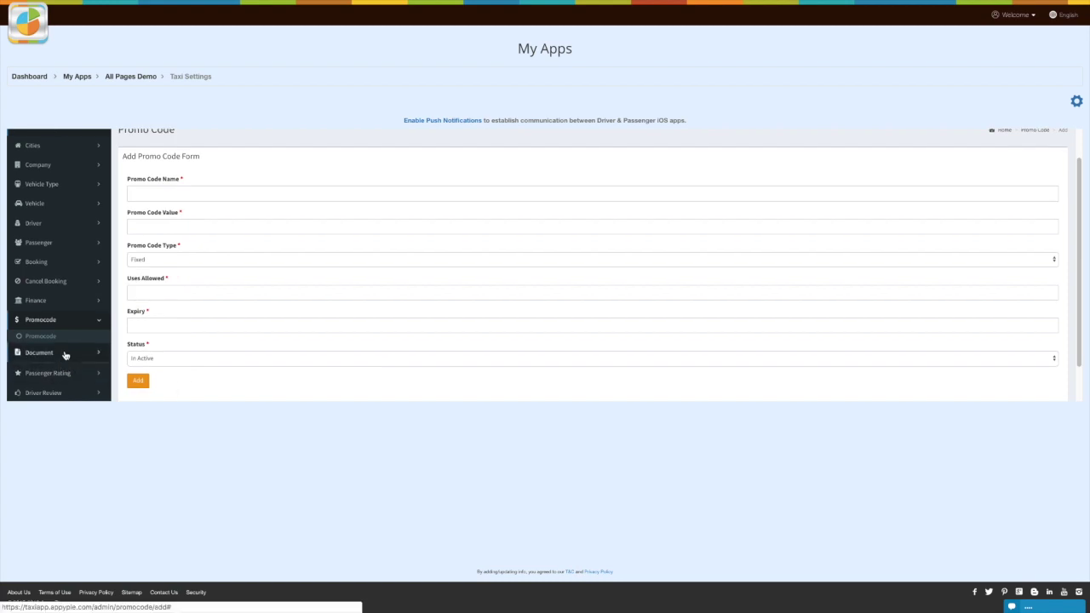
Step: View the Insurance Certificate and Certificate Of Registration document lists
click(65, 352)
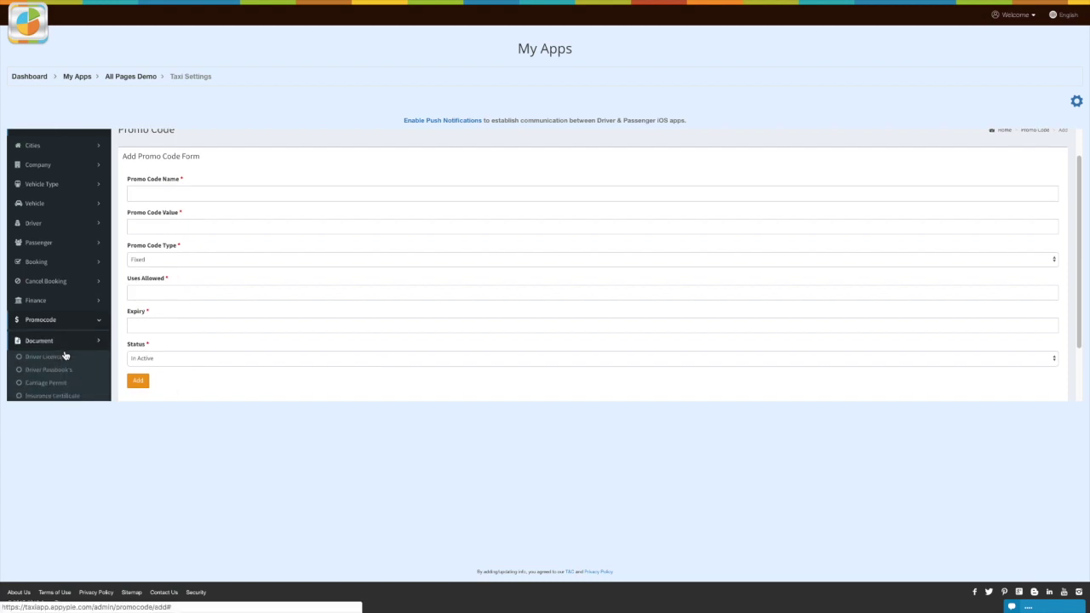
scroll(65, 355, down, 1)
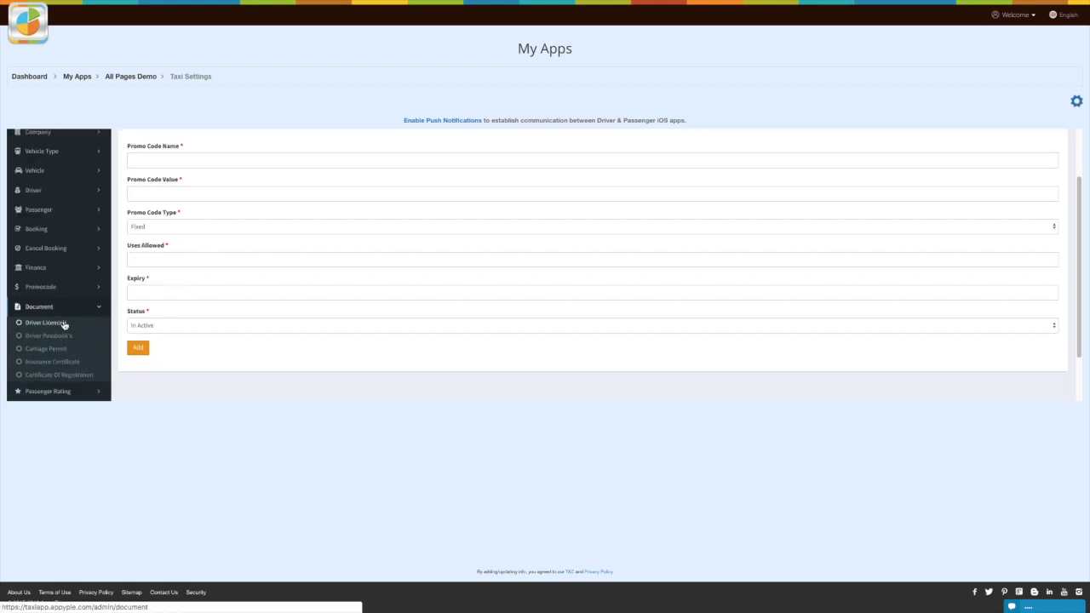
click(34, 363)
click(48, 360)
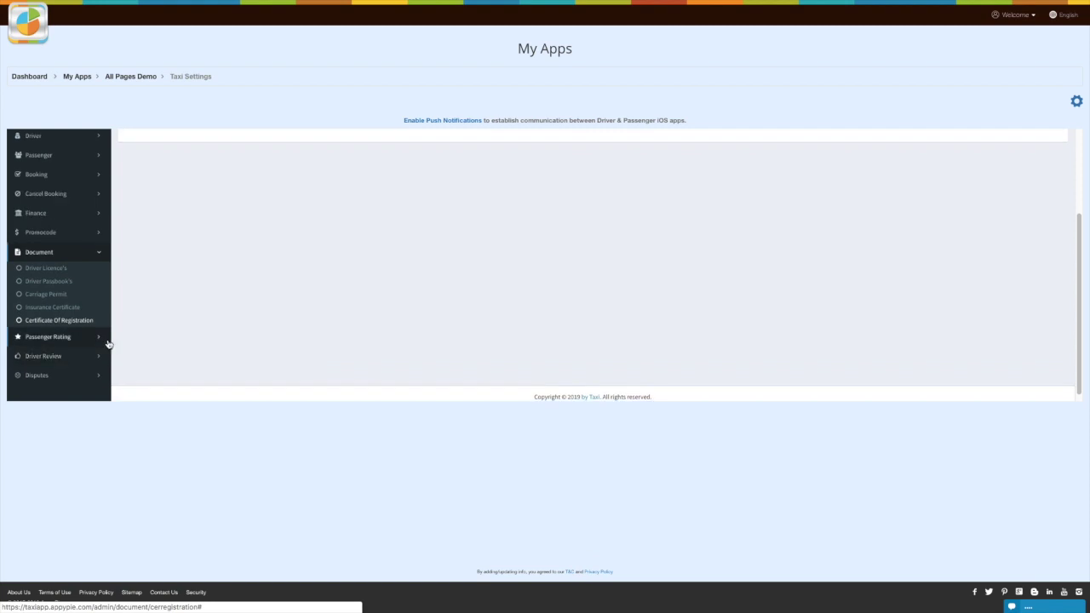
Step: Check the Passenger Rating table, active Driver Reviews, and the Disputes section
click(60, 339)
click(49, 337)
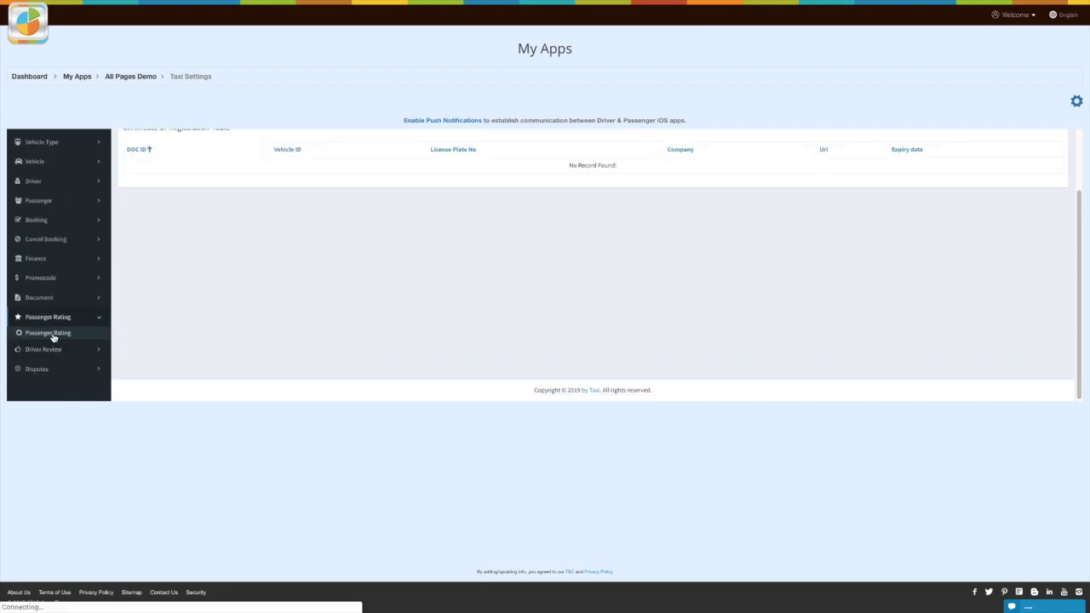
scroll(60, 369, down, 2)
click(75, 355)
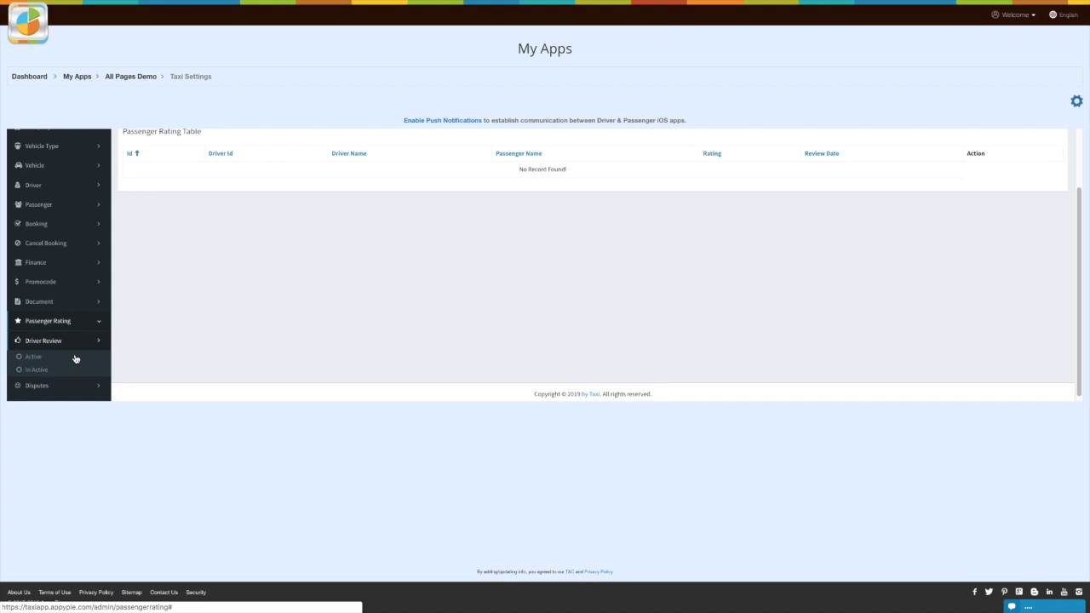
click(34, 357)
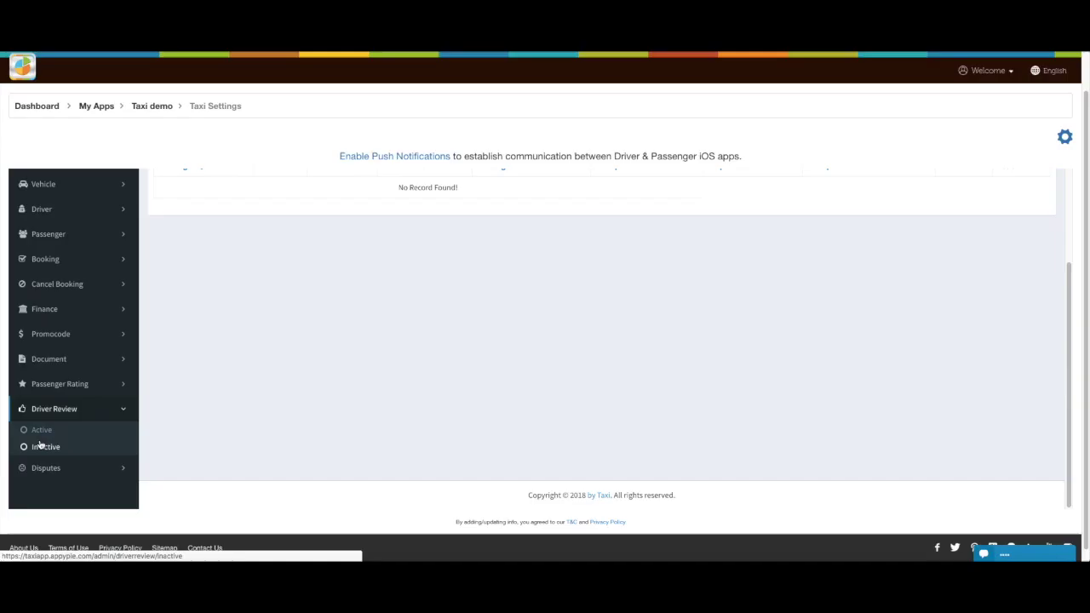
click(49, 467)
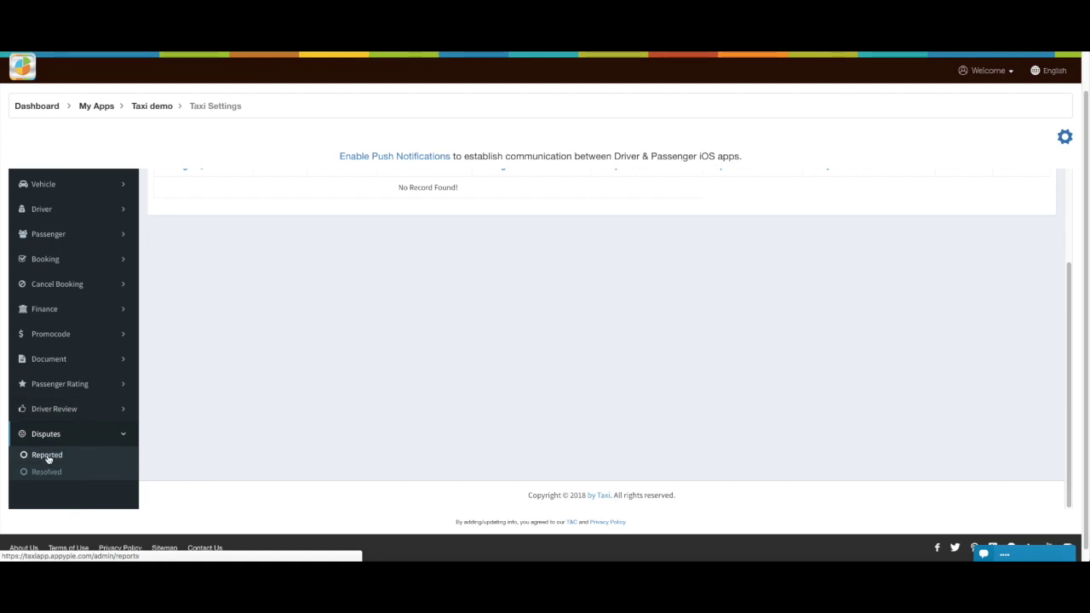
scroll(78, 470, down, 1)
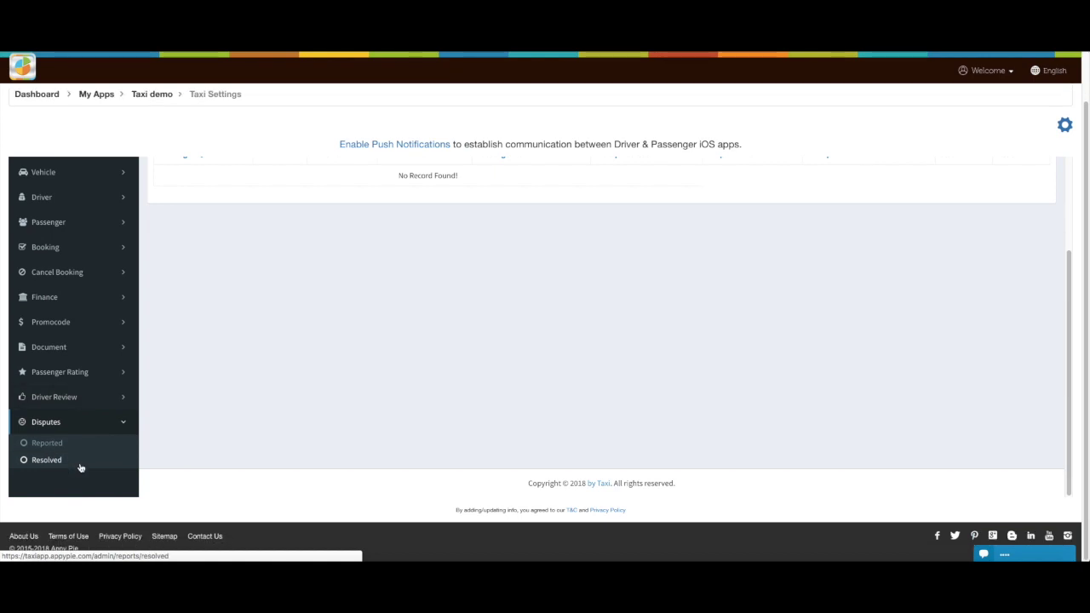
scroll(115, 432, up, 4)
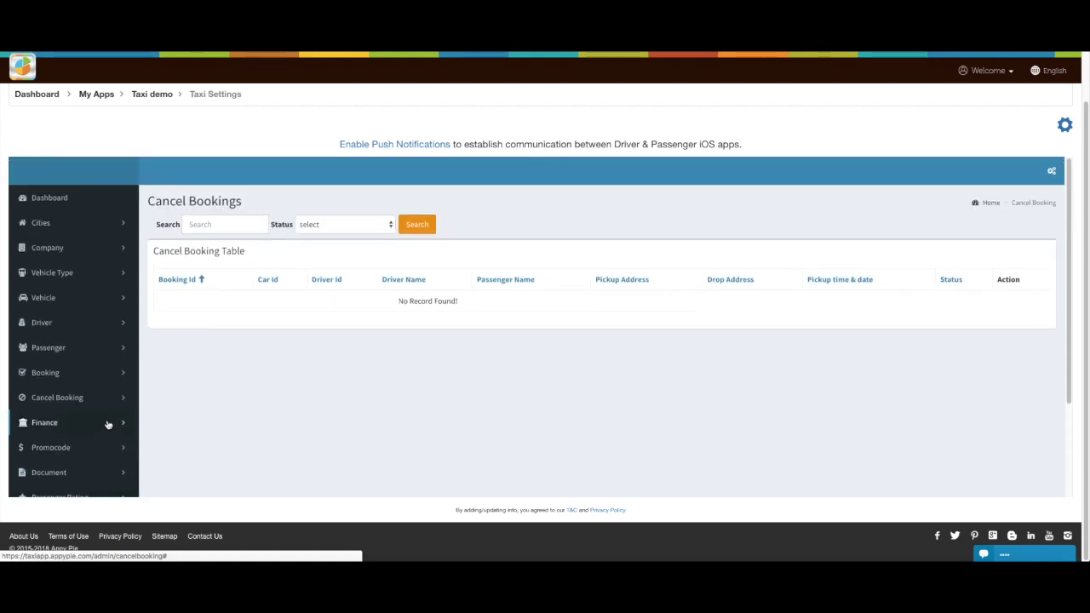
Step: Try the Statement's From/To date pickers and Driver filter, leaving them unchanged
scroll(108, 424, up, 1)
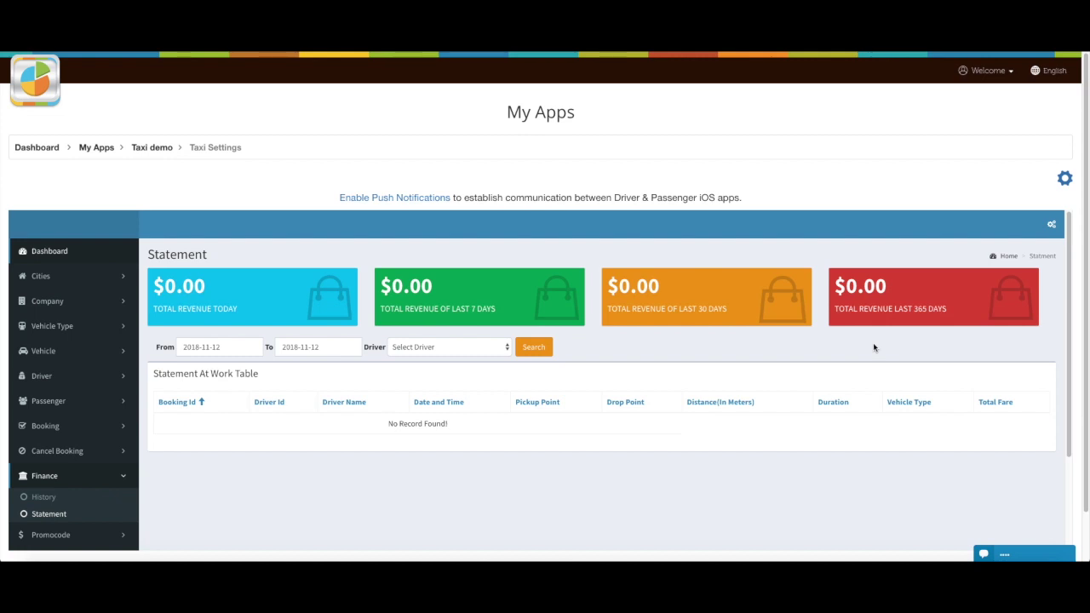
click(238, 350)
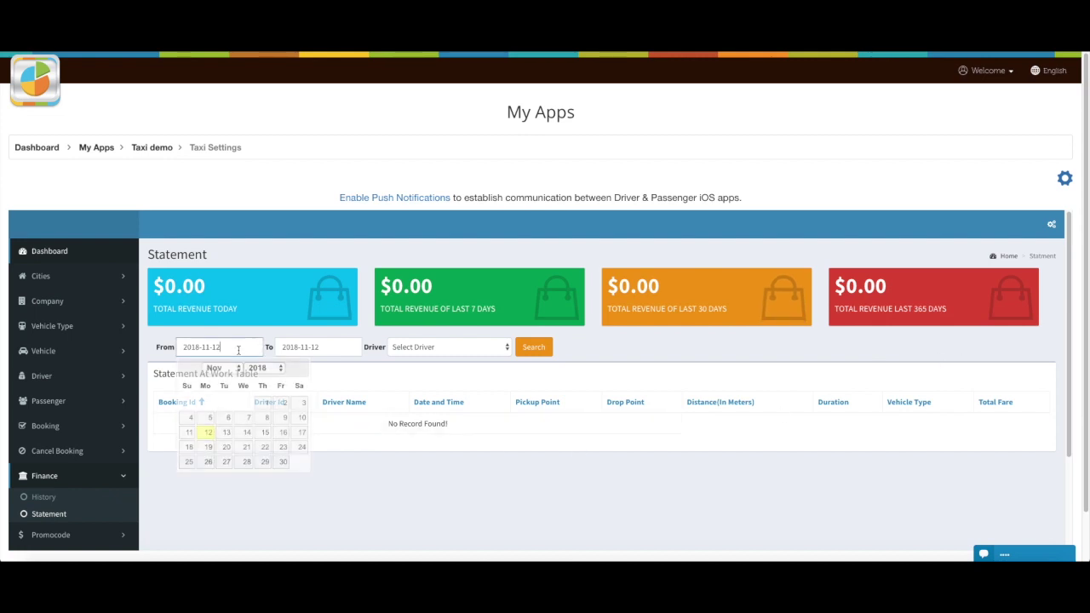
click(334, 347)
click(489, 362)
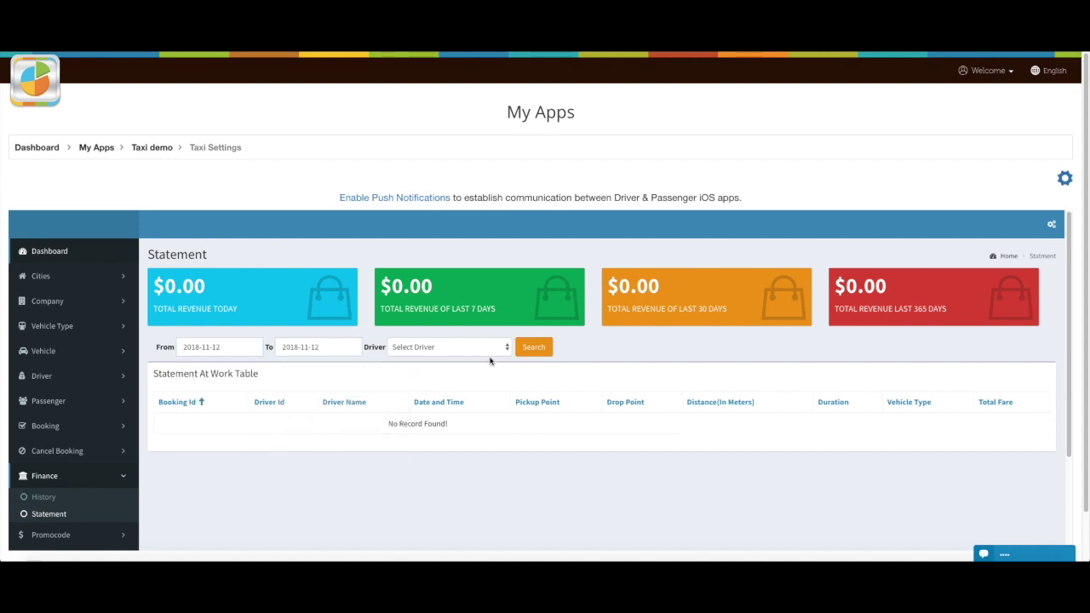
click(505, 348)
click(560, 354)
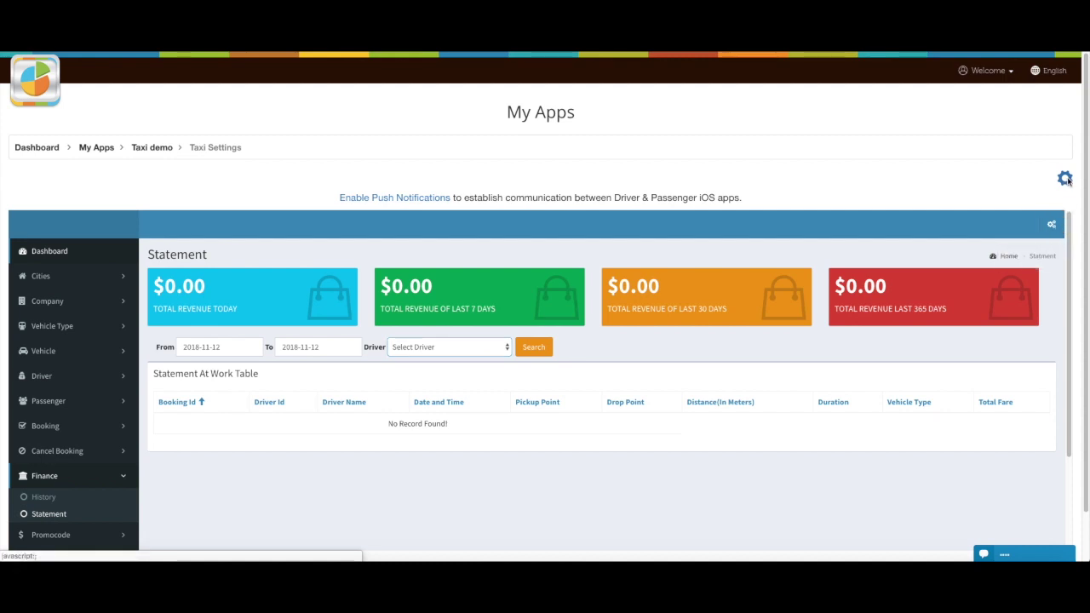
Step: Open Configuration Settings and check the PubNub Publish Key field and its help link
click(1065, 179)
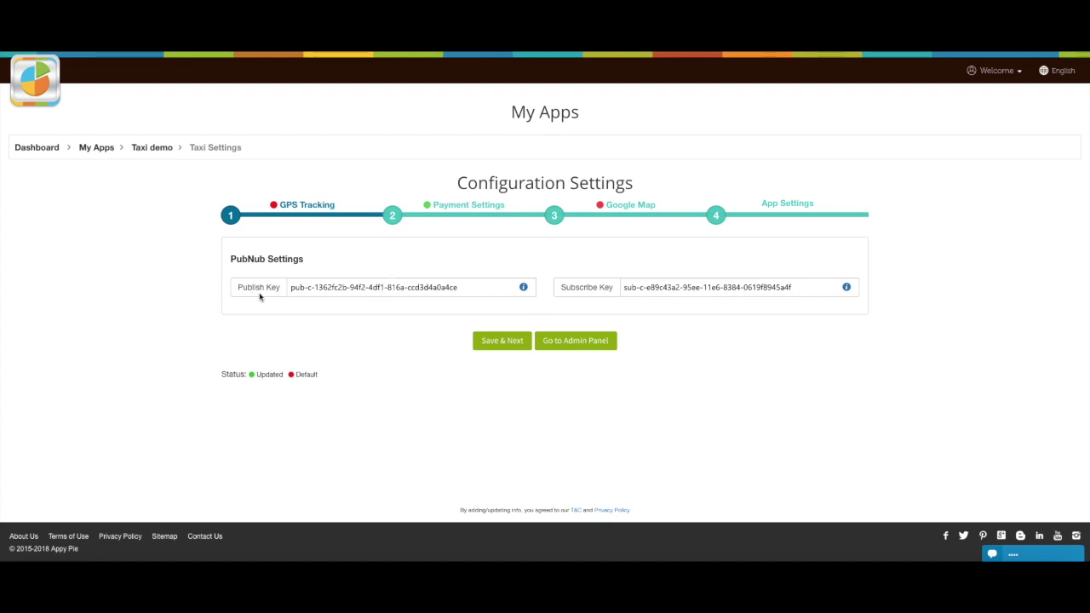
click(462, 287)
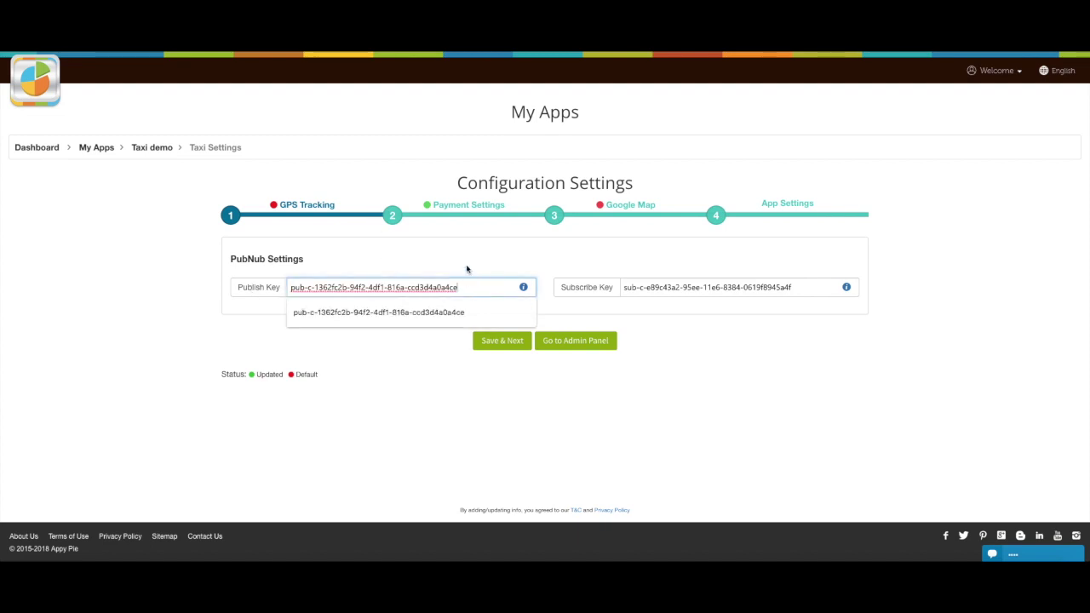
click(525, 288)
scroll(523, 290, down, 15)
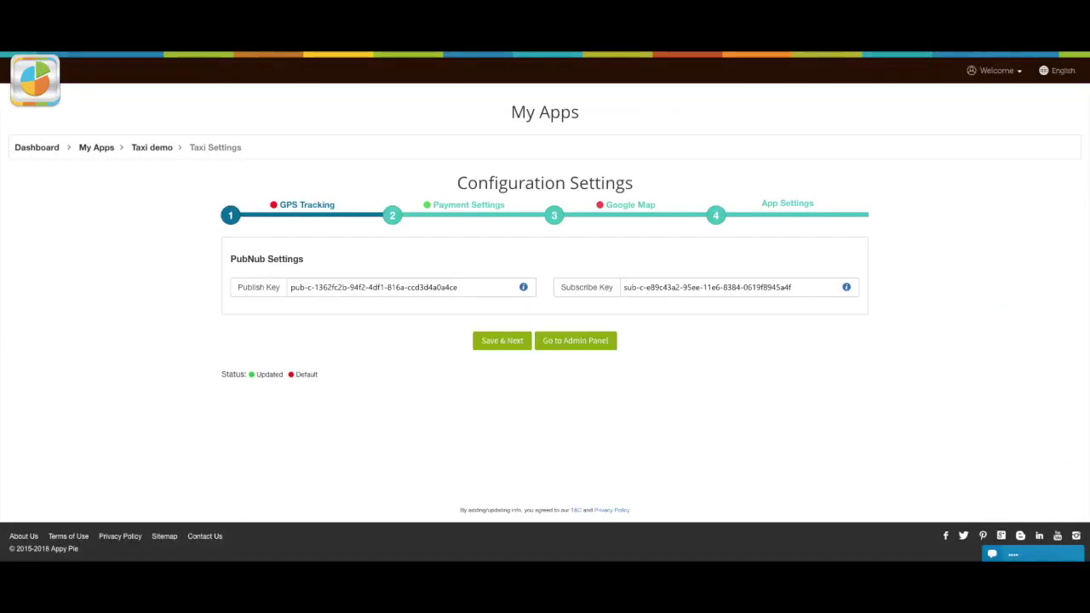
Step: Keep USD as currency and apply cancellation charges after 2 minutes
click(487, 346)
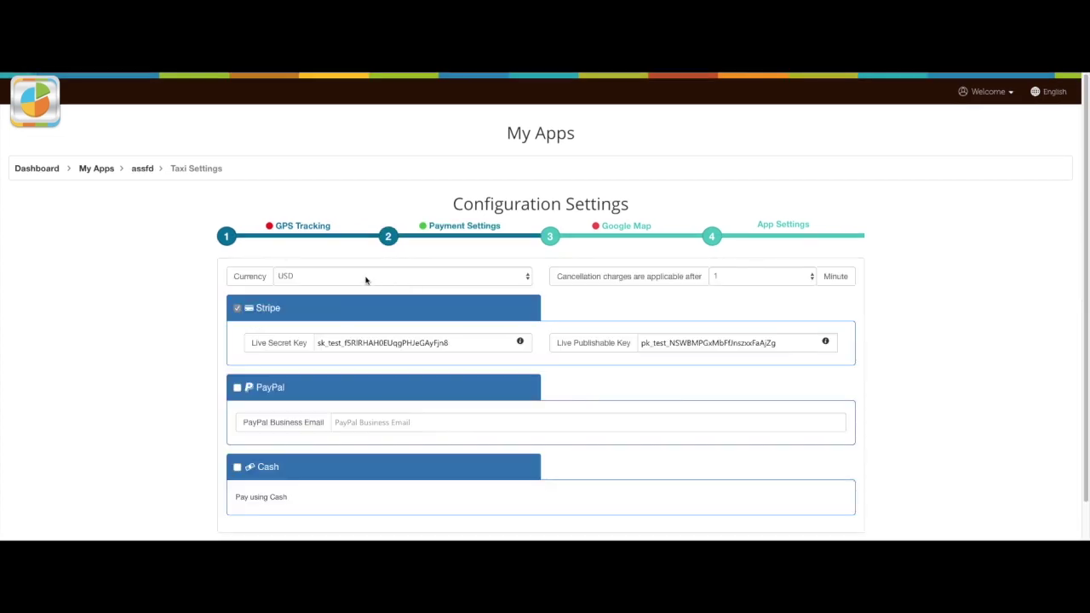
click(530, 276)
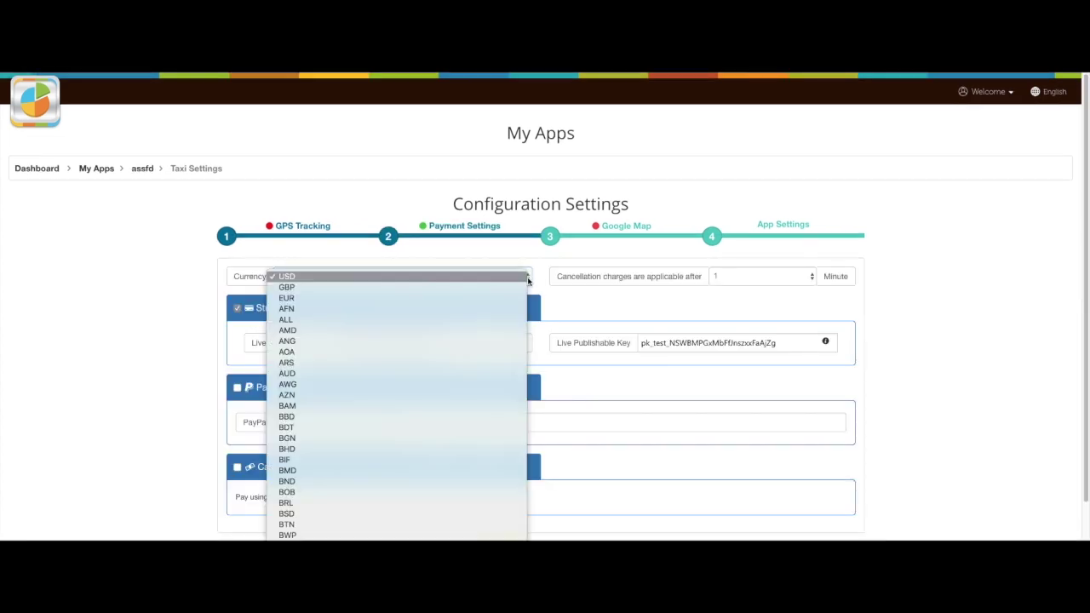
click(674, 280)
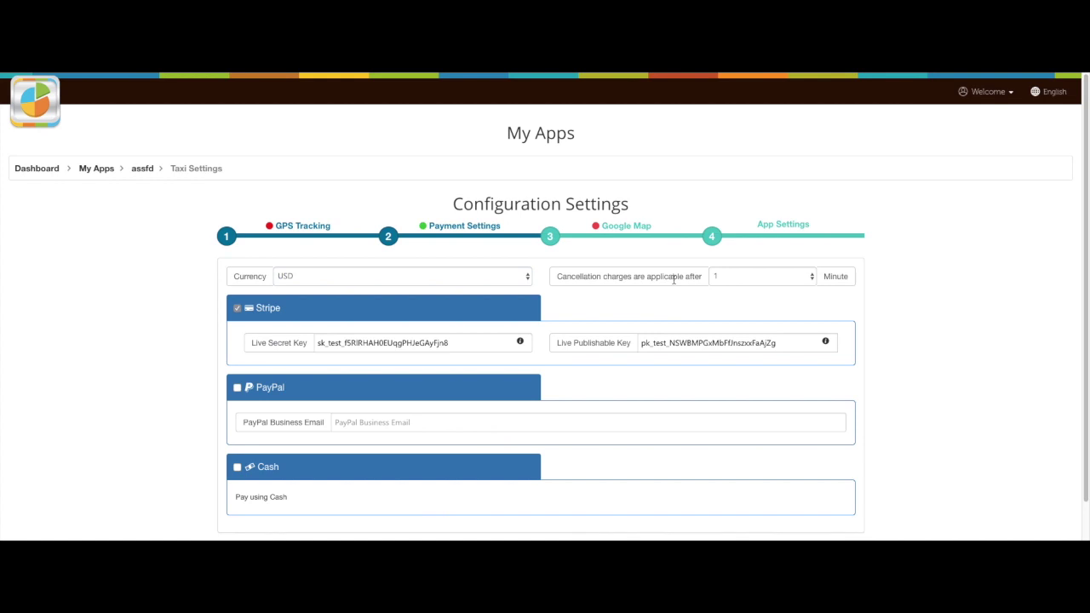
click(767, 283)
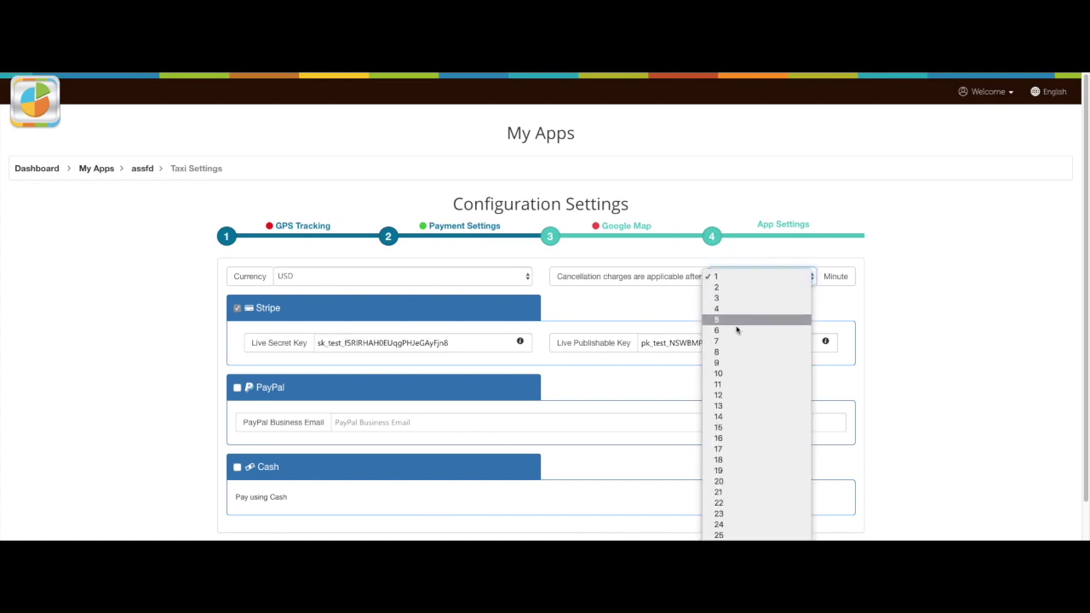
click(720, 287)
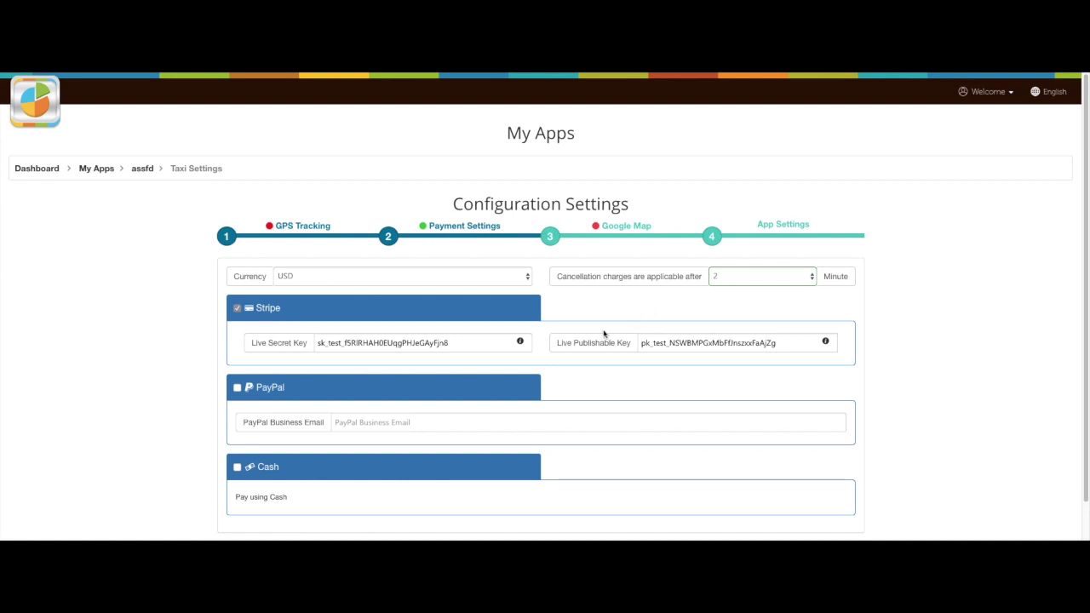
Step: Review the Stripe, PayPal and Cash options, then save the payment settings
scroll(560, 312, down, 1)
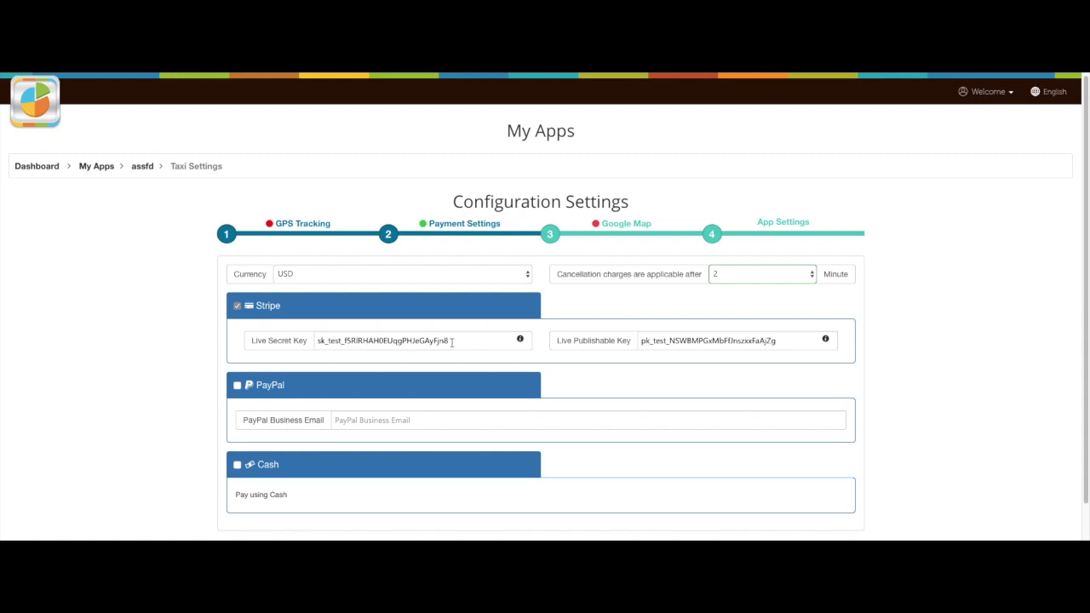
click(519, 340)
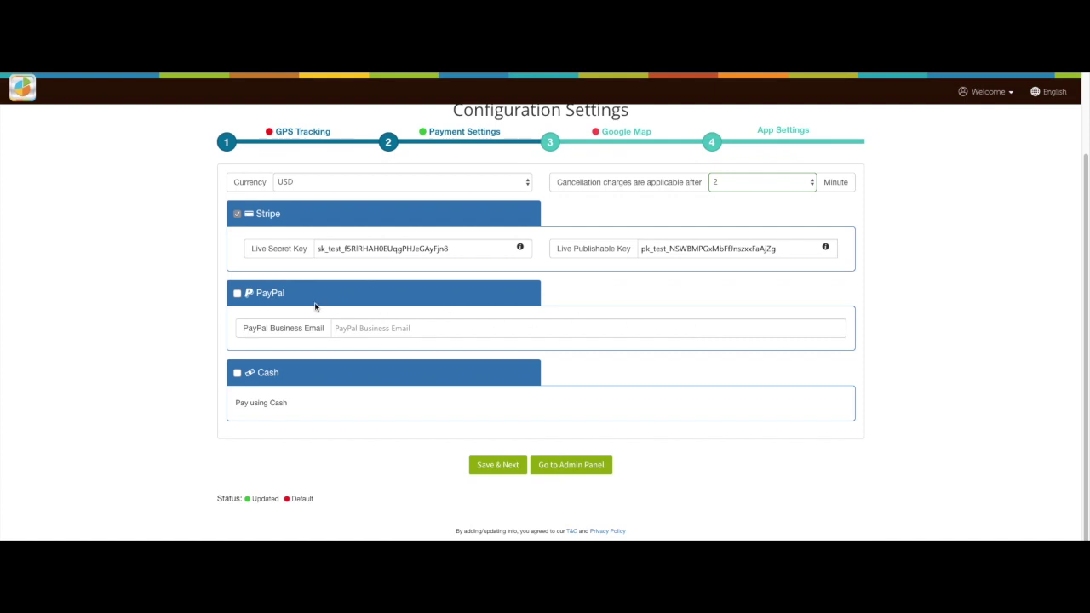
click(355, 330)
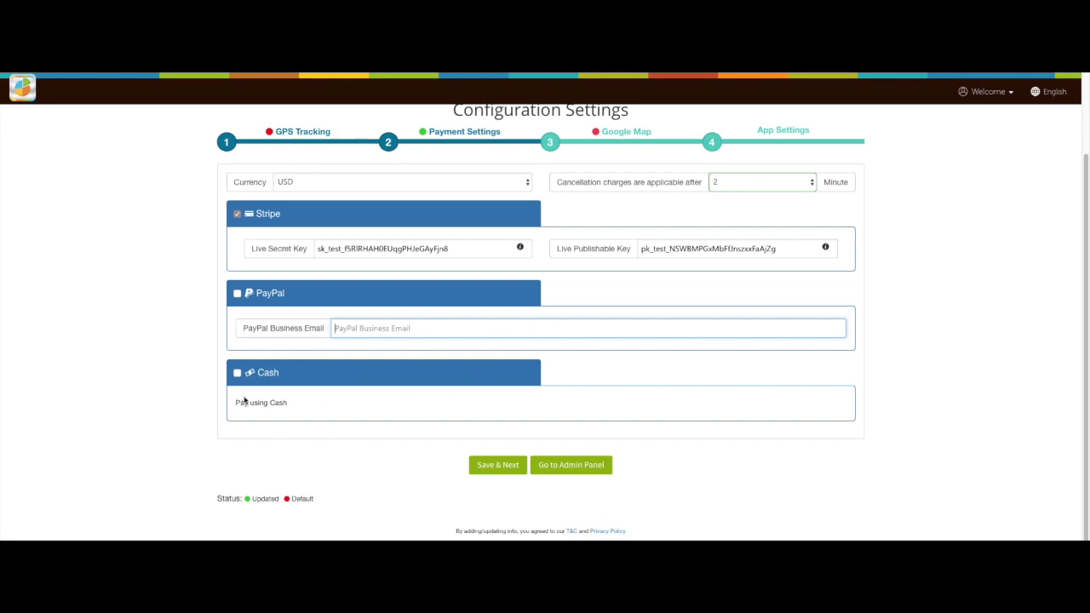
click(238, 374)
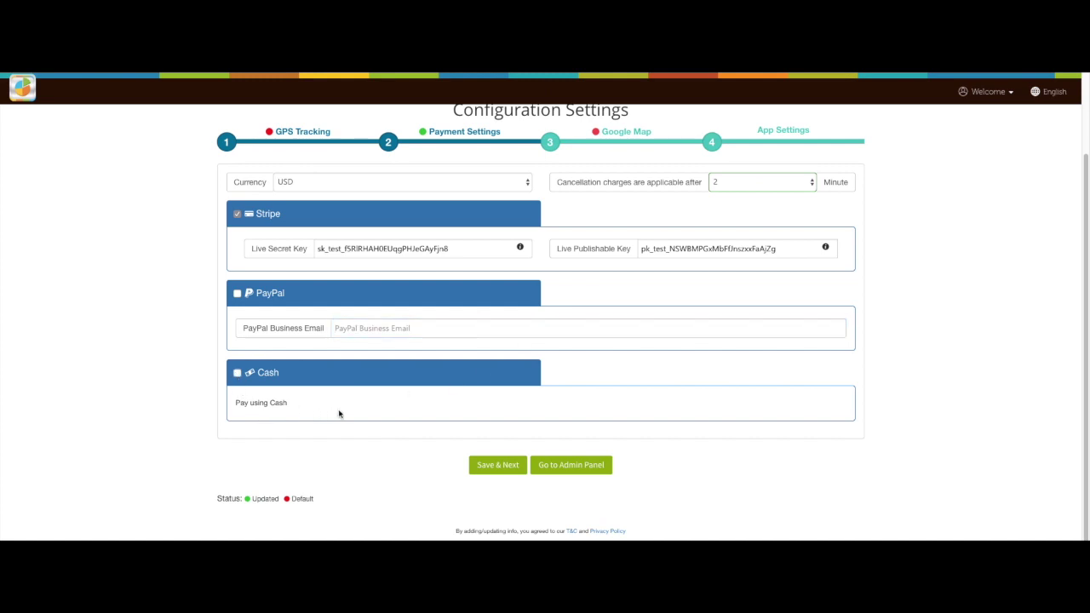
click(486, 468)
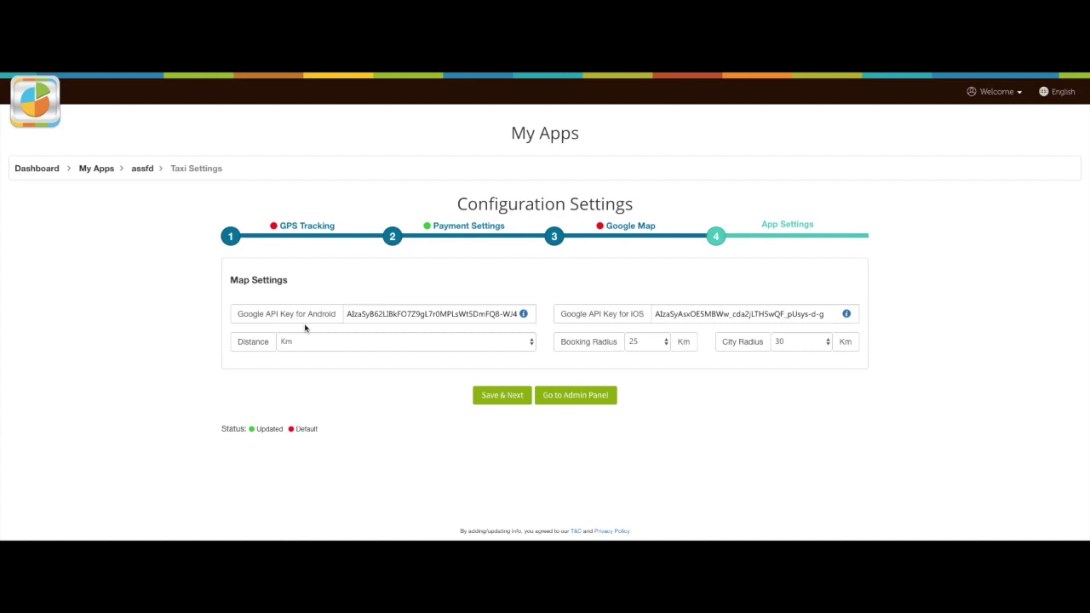
Step: Check the Android API key help, keep 25 km booking and 30 km city radius, and save the map settings
click(523, 315)
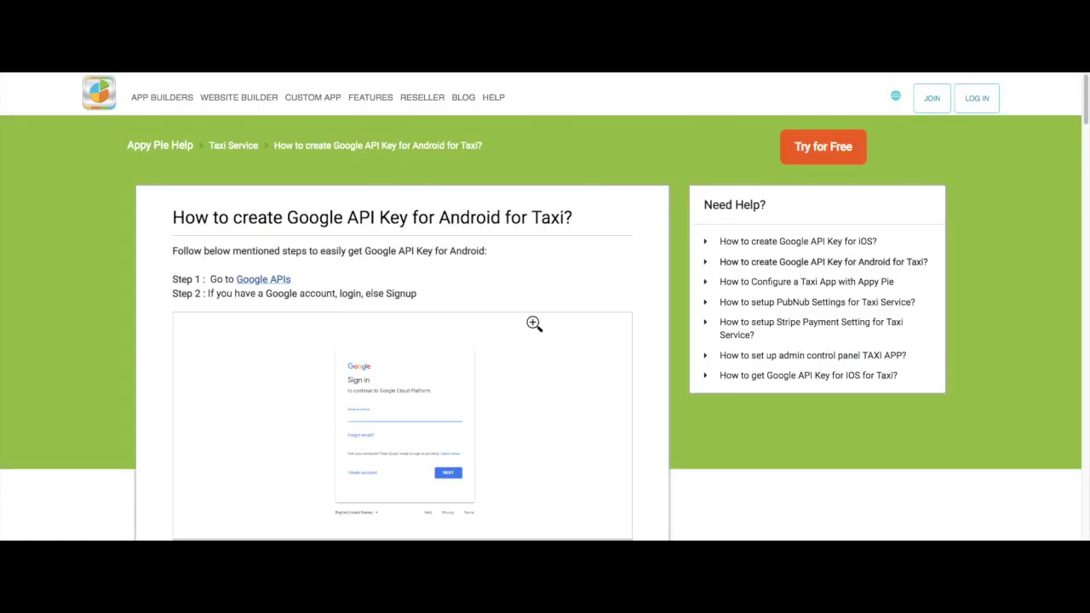
scroll(534, 323, down, 8)
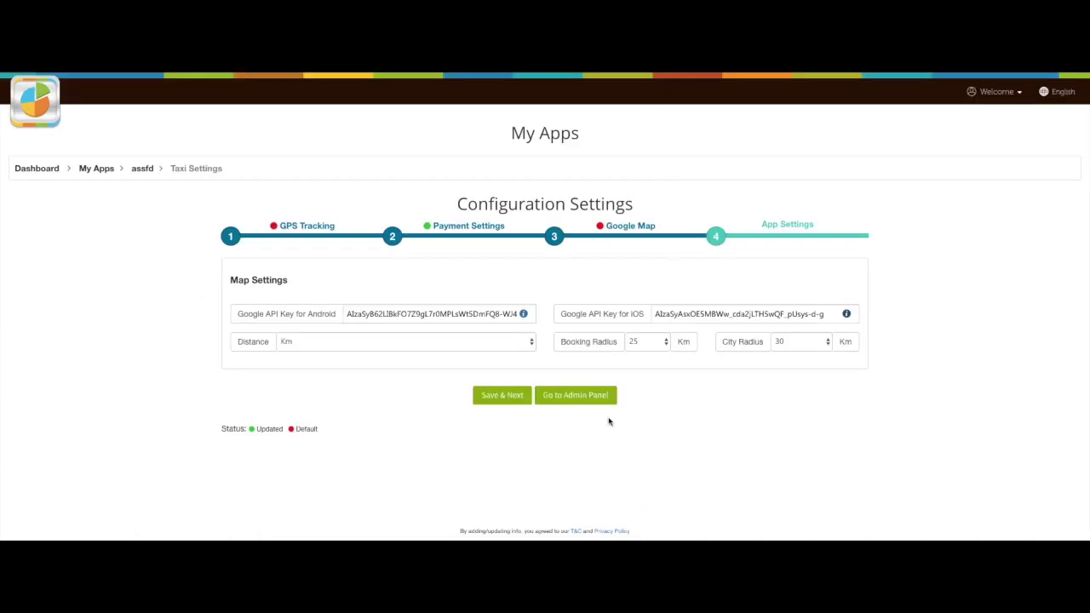
click(662, 345)
click(636, 345)
click(797, 341)
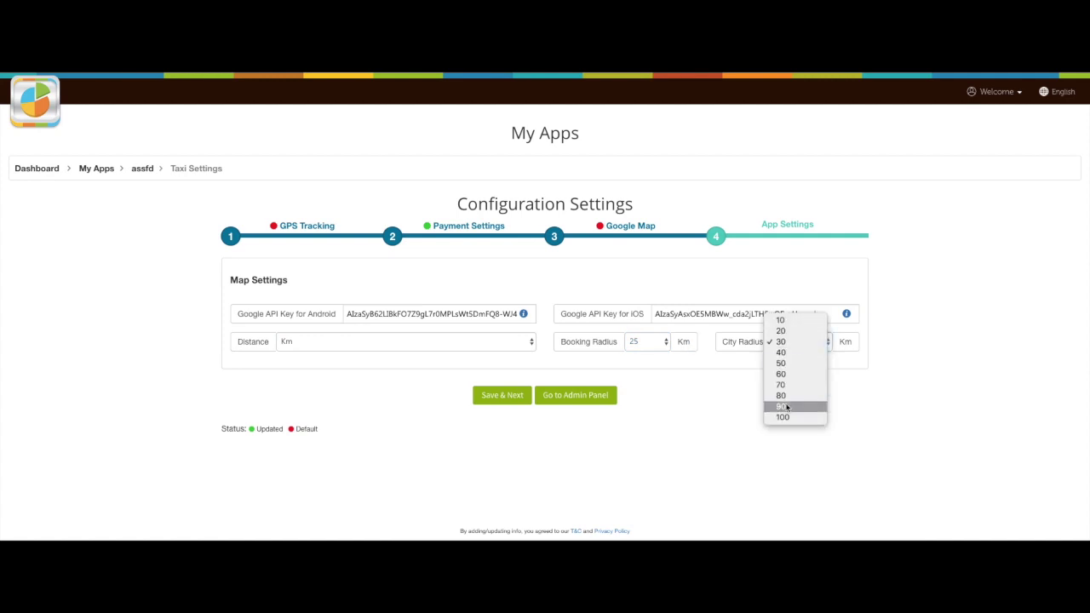
click(797, 342)
click(877, 427)
click(509, 398)
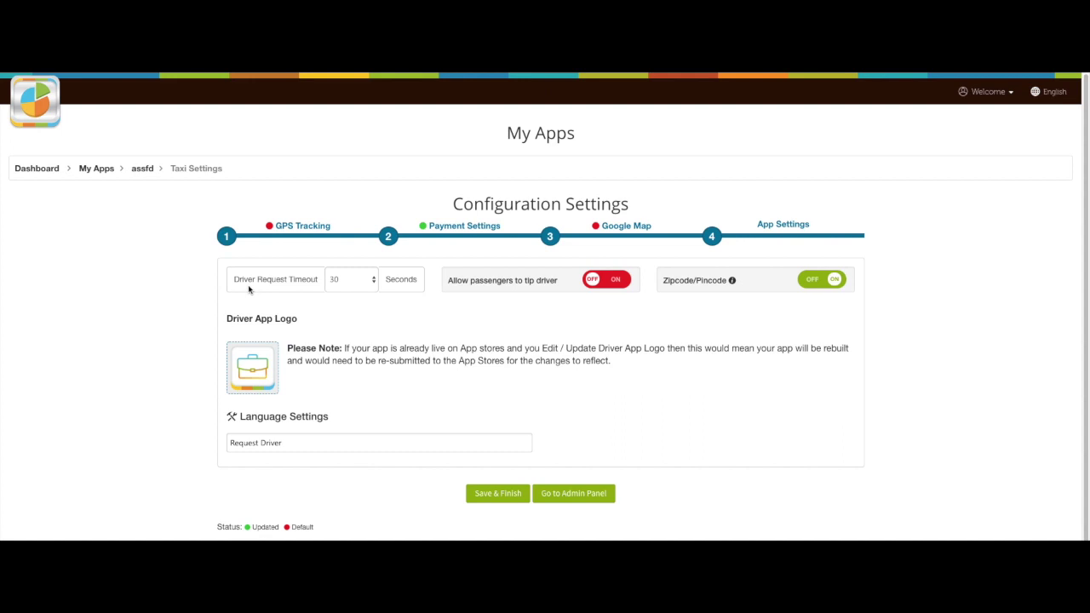
Step: Keep the driver request timeout at 30 seconds, passenger tipping off and zipcode entry on
click(373, 284)
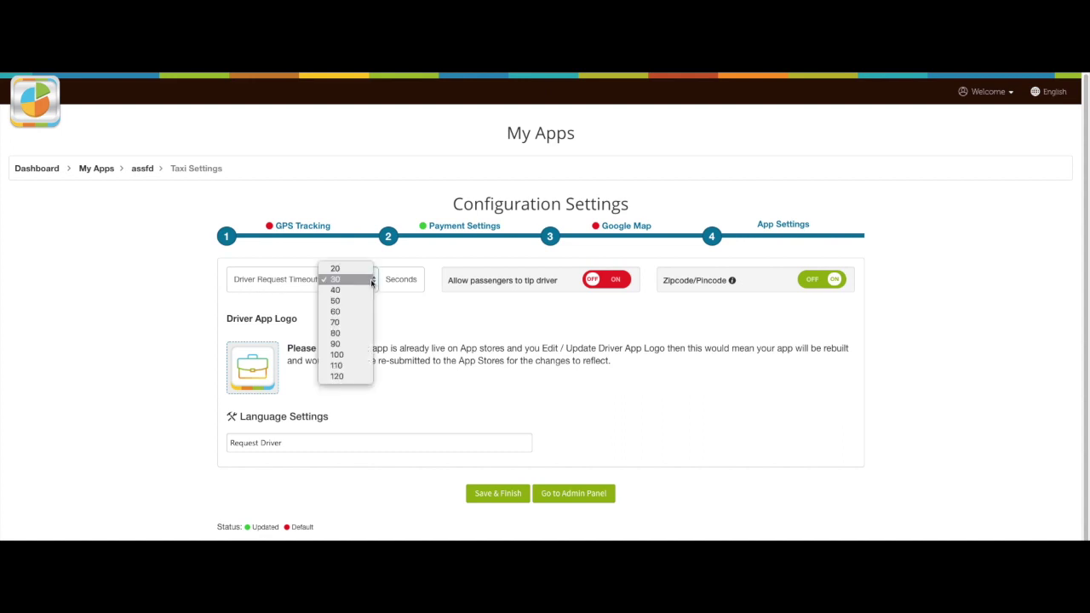
click(338, 285)
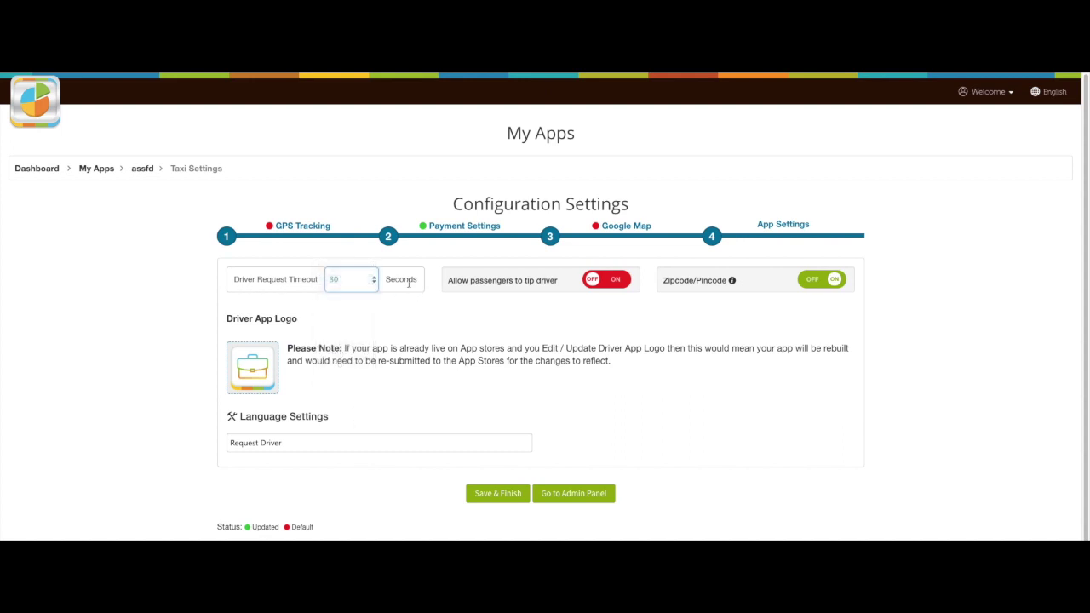
click(619, 283)
click(597, 285)
click(812, 282)
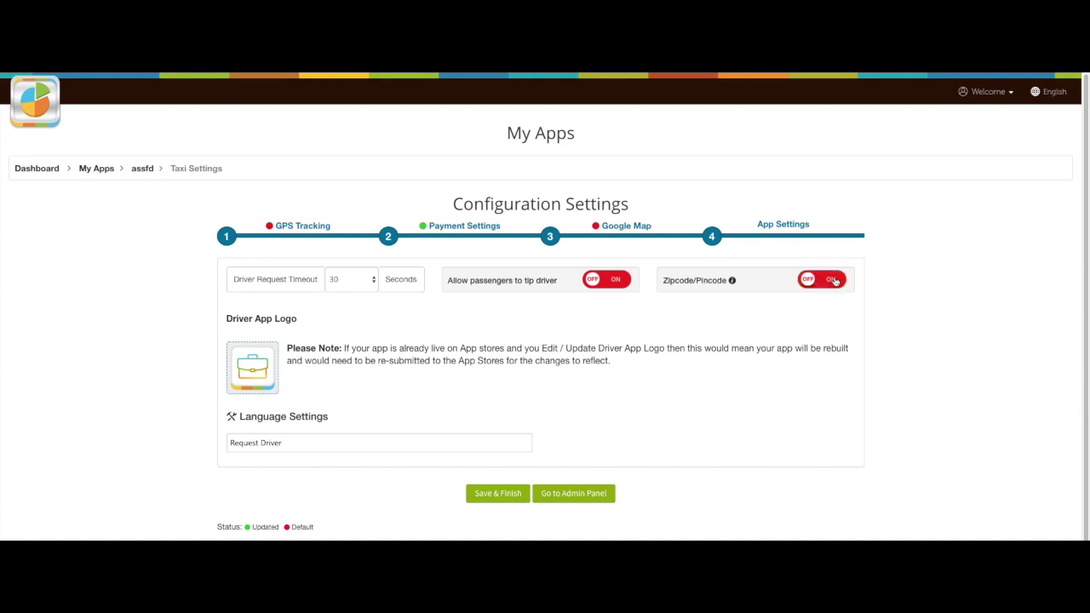
click(832, 281)
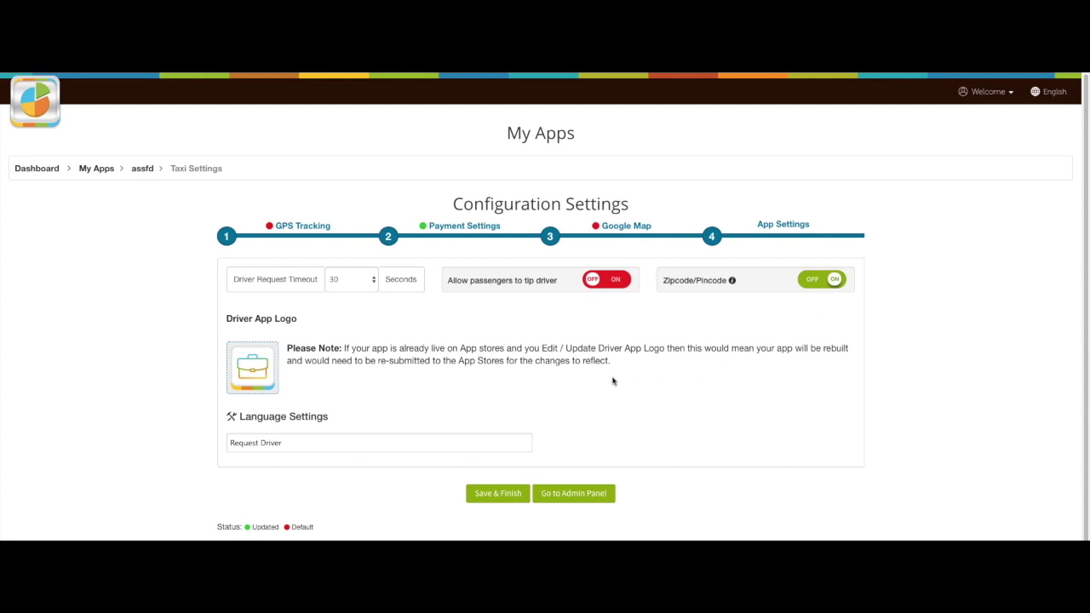
Step: Save and finish the app settings, then return to the admin panel's Statement page
scroll(389, 420, down, 1)
click(390, 420)
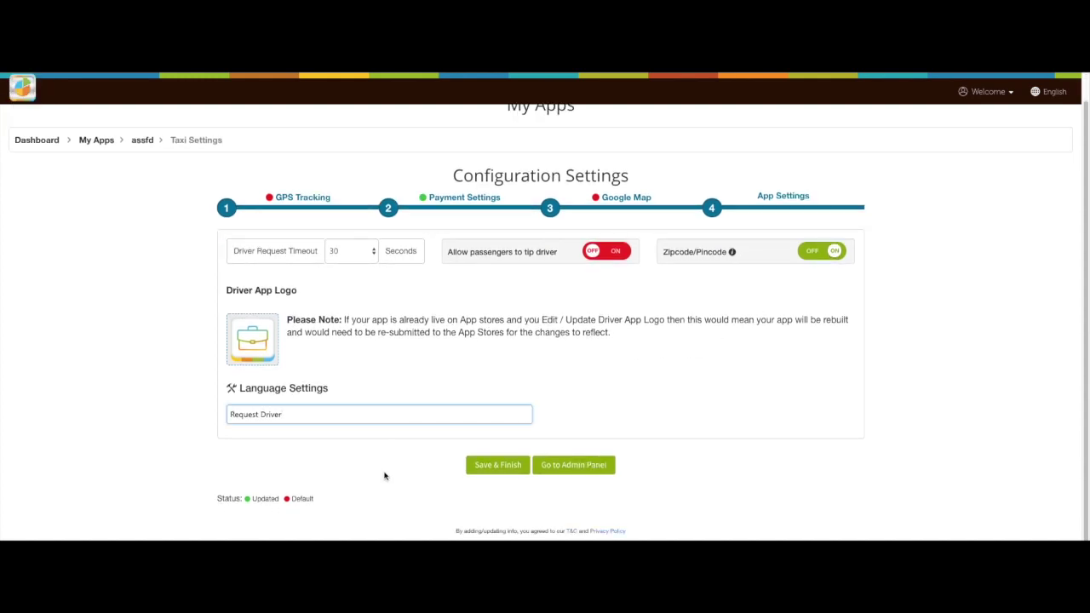
click(491, 475)
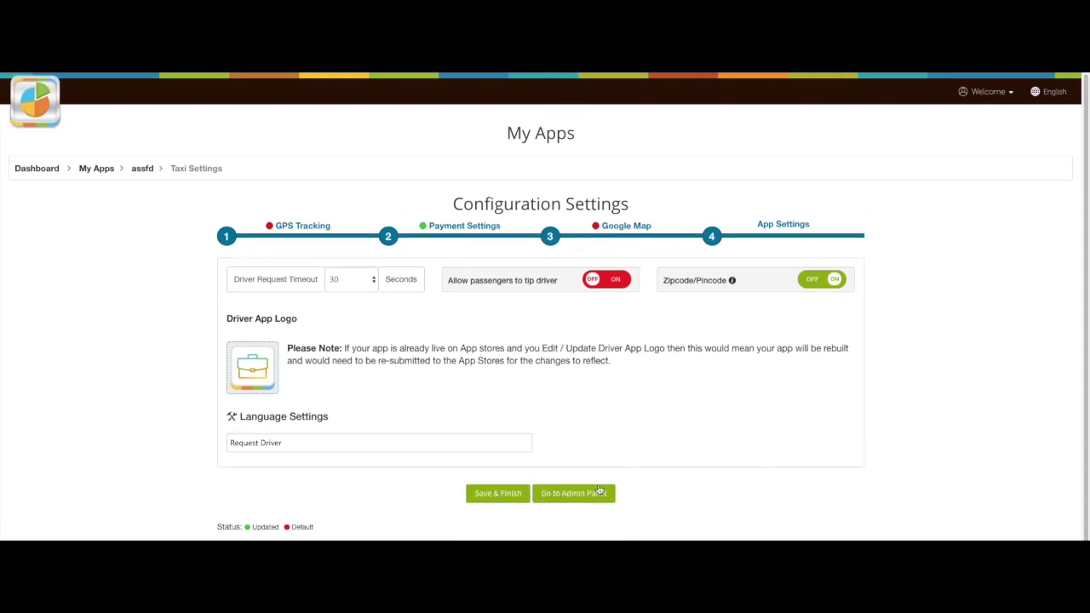
click(579, 496)
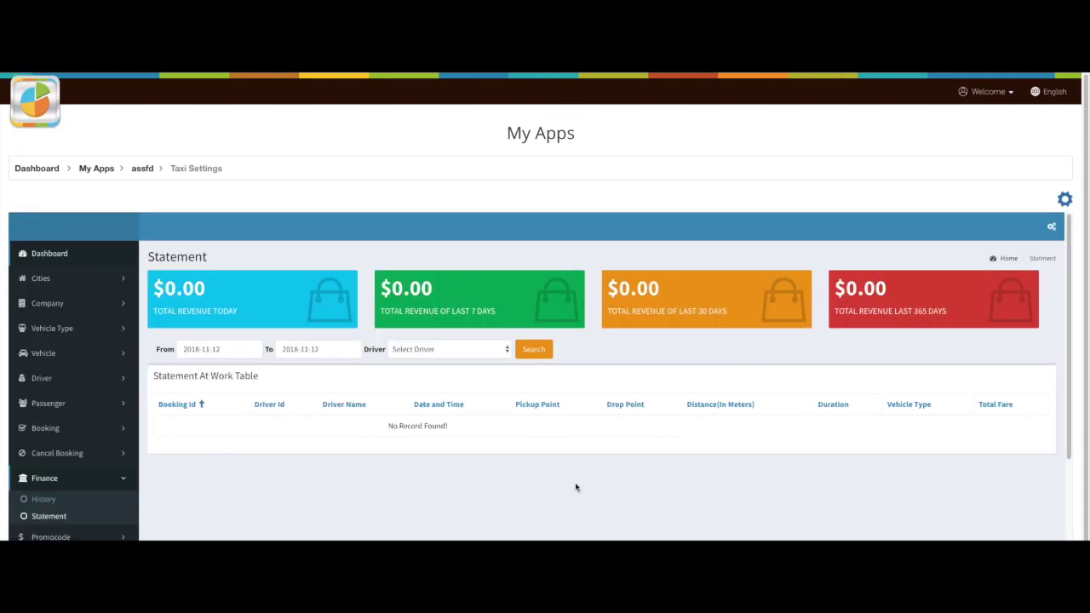